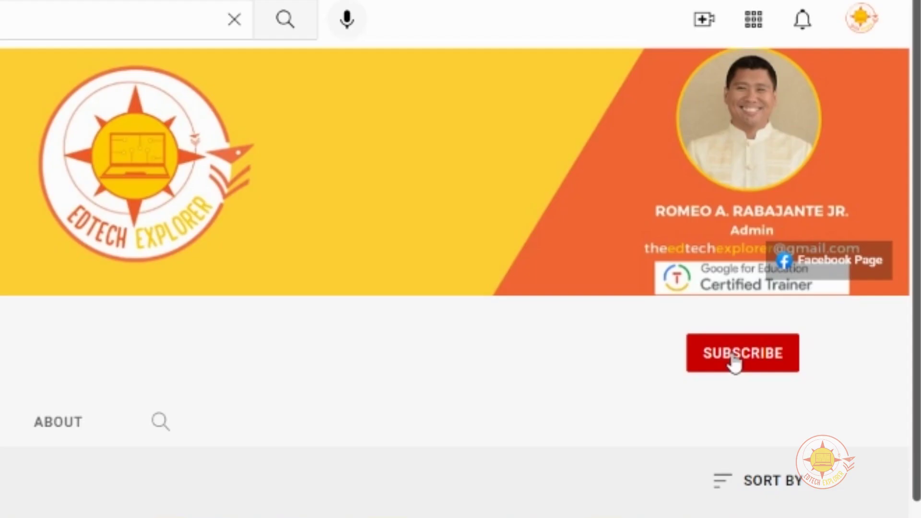
{"action": "left_click", "coordinate": [826, 225]}
{"action": "left_click", "coordinate": [784, 359]}
{"action": "left_click", "coordinate": [730, 385]}
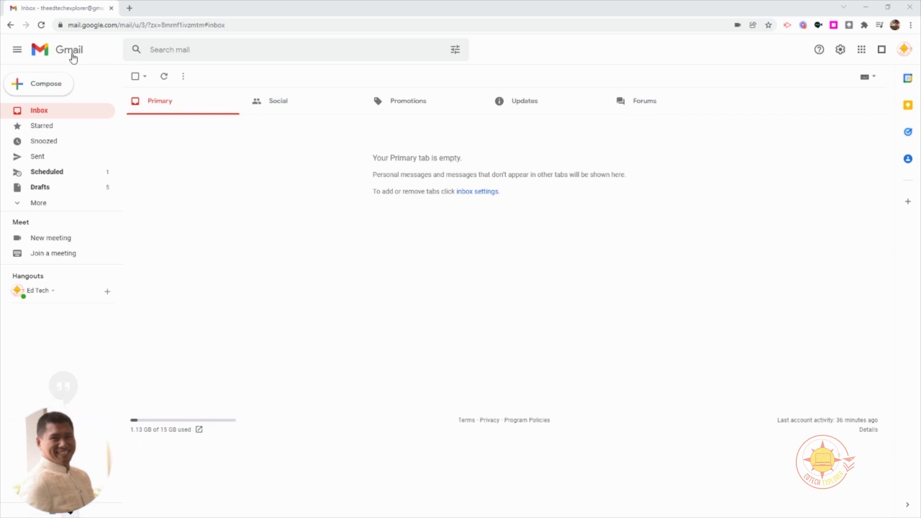
Open Google Keep from the Gmail inbox in its own browser tab.
{"action": "left_click", "coordinate": [908, 105]}
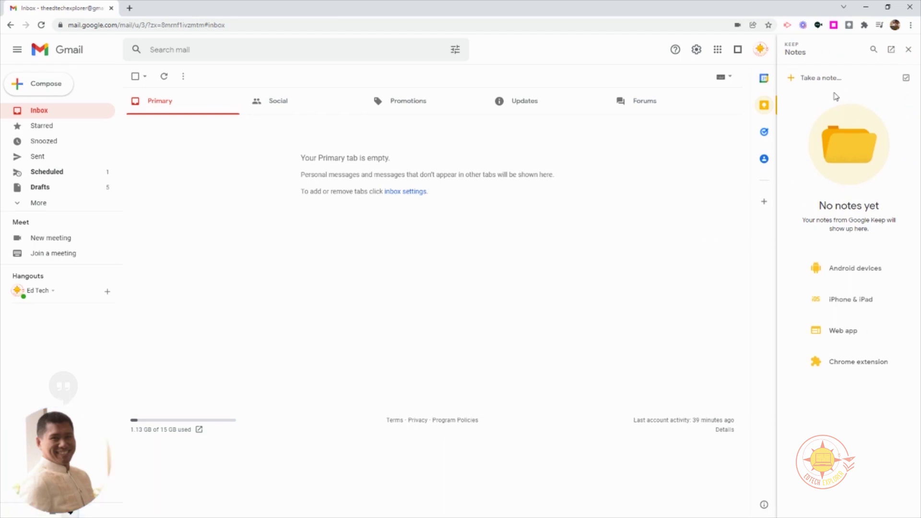
{"action": "left_click", "coordinate": [890, 52]}
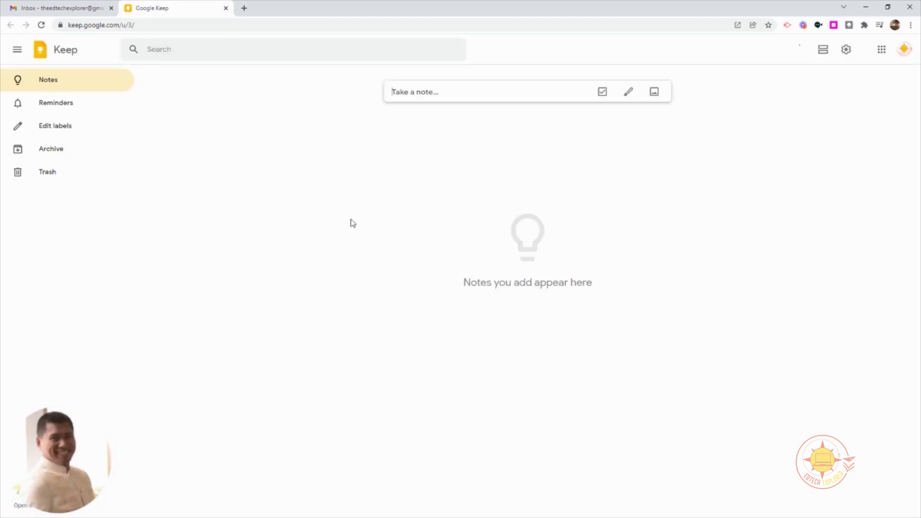
{"action": "left_click_drag", "start_coordinate": [146, 446], "coordinate": [156, 433]}
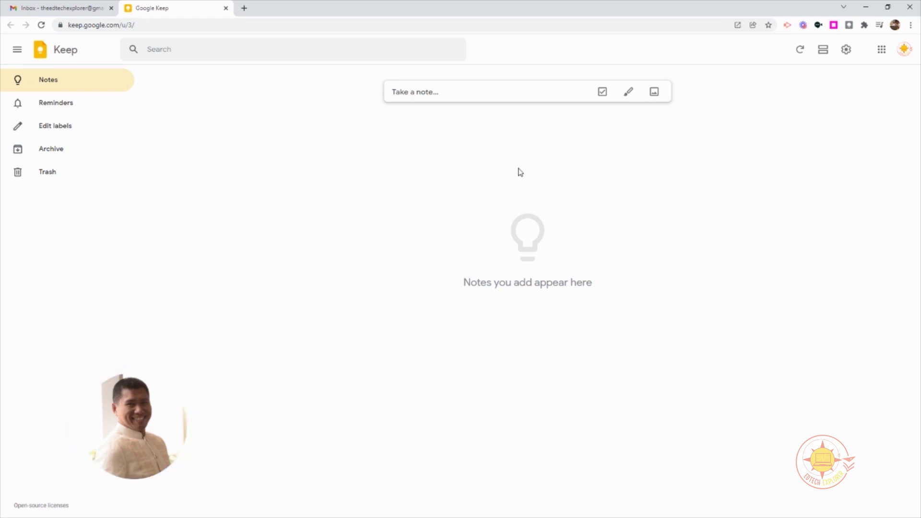
Start a new note and give it the title "Grocery List".
{"action": "left_click", "coordinate": [450, 91]}
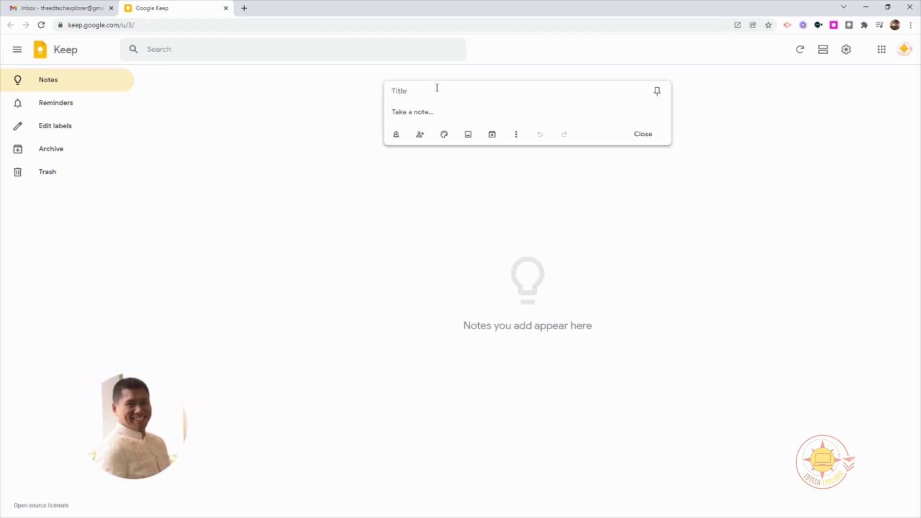
{"action": "type", "text": "Grocert"}
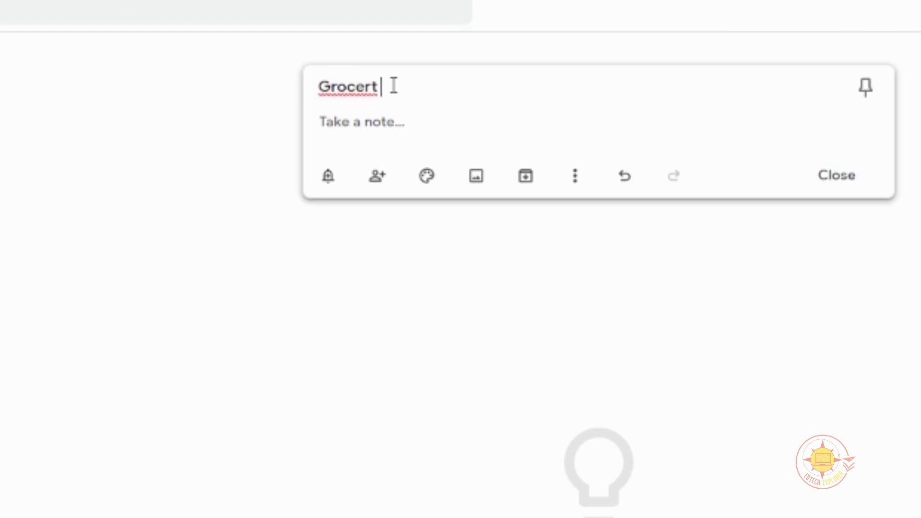
{"action": "key", "text": "BackSpace"}
{"action": "type", "text": "t"}
{"action": "key", "text": "BackSpace"}
{"action": "type", "text": "y List"}
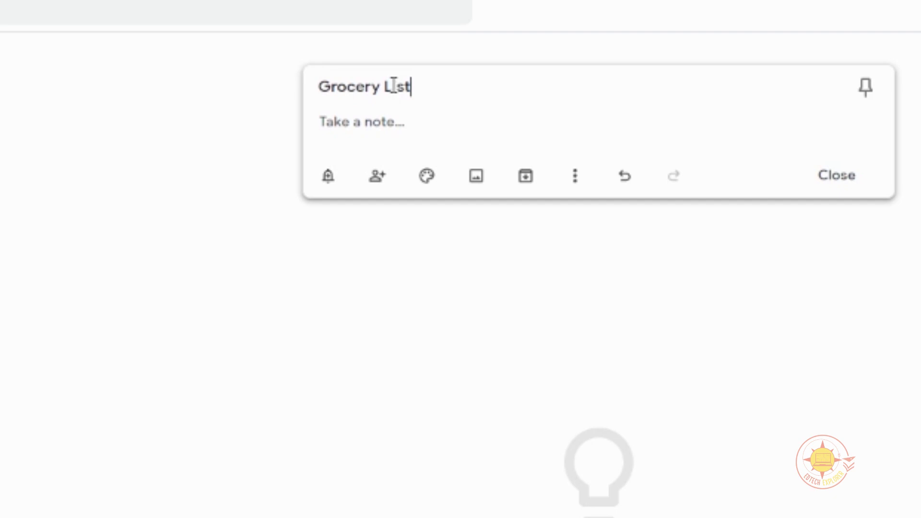
Turn the body of the Grocery List note into a checklist with checkboxes.
{"action": "left_click", "coordinate": [375, 124]}
{"action": "left_click", "coordinate": [576, 178]}
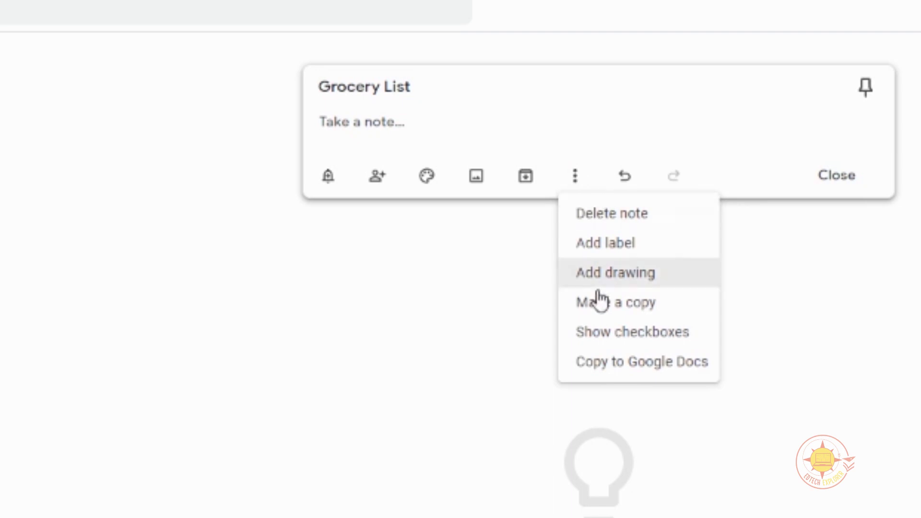
{"action": "left_click", "coordinate": [598, 338]}
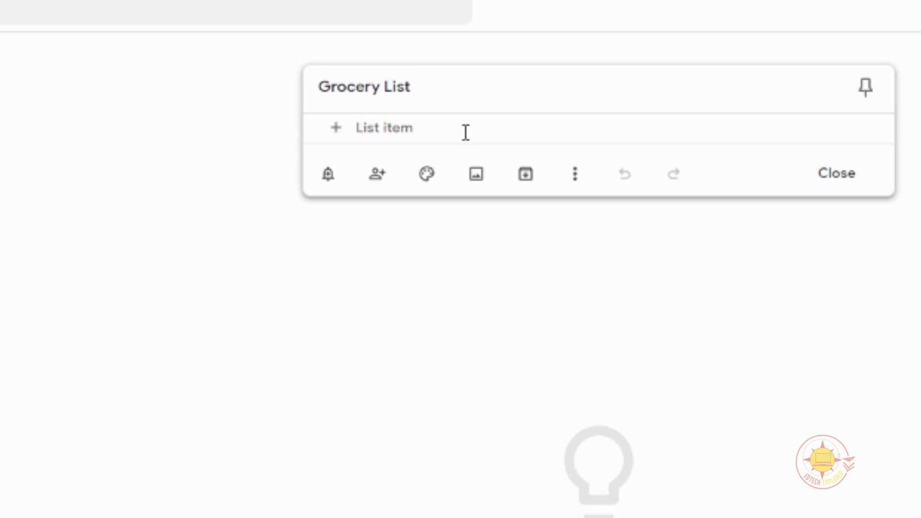
Add the suggested items Potatoes, Vinegar, and Hotdogs and buns to the Grocery List checklist, and close the note.
{"action": "type", "text": "Potat"}
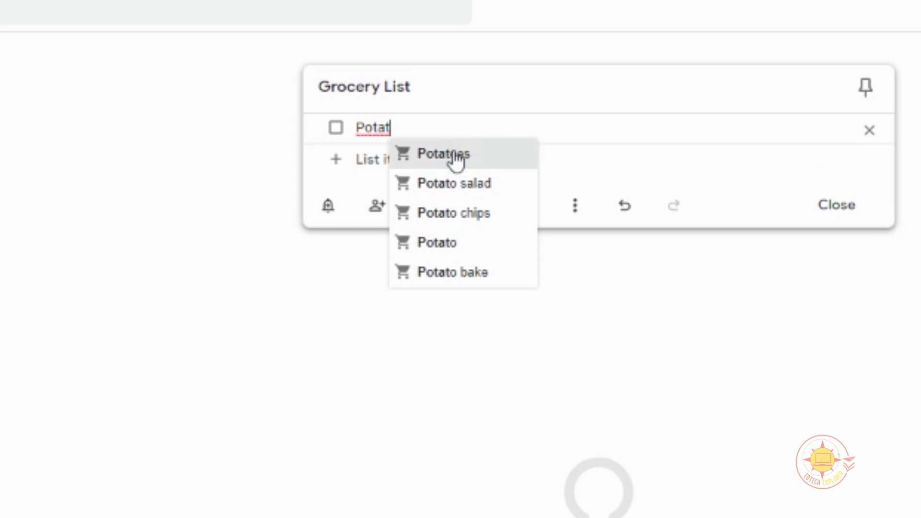
{"action": "left_click", "coordinate": [455, 158]}
{"action": "left_click", "coordinate": [368, 158]}
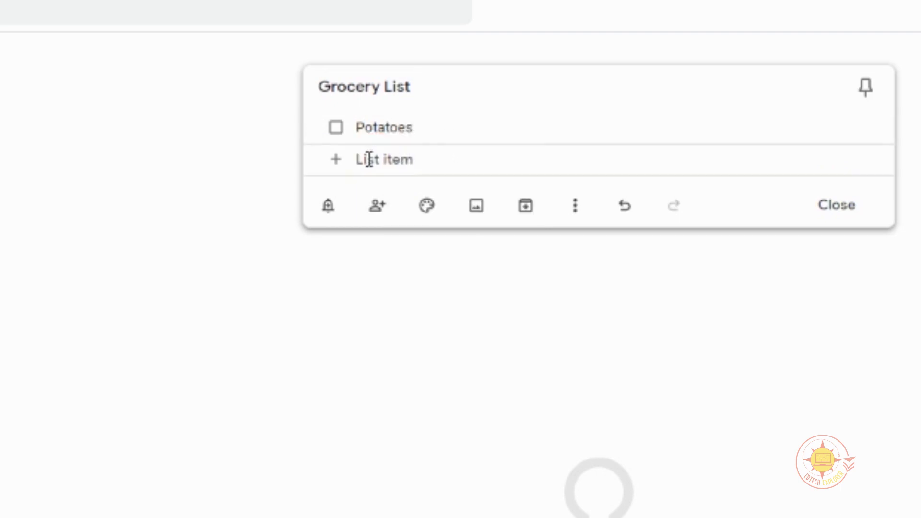
{"action": "type", "text": "Vi"}
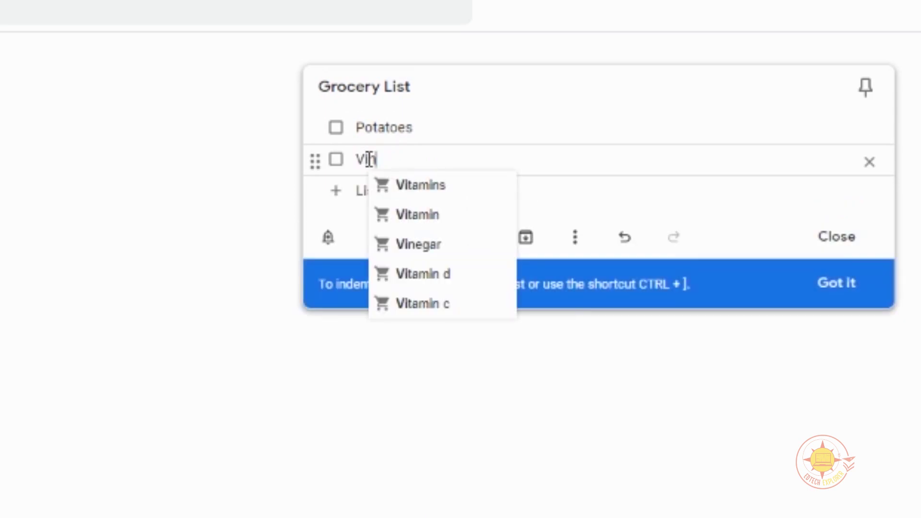
{"action": "type", "text": "neg"}
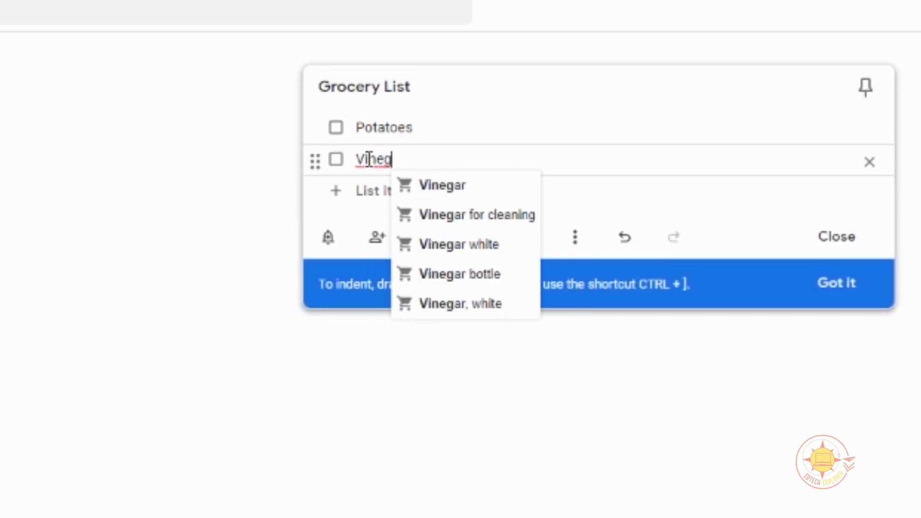
{"action": "left_click", "coordinate": [438, 186]}
{"action": "left_click", "coordinate": [366, 192]}
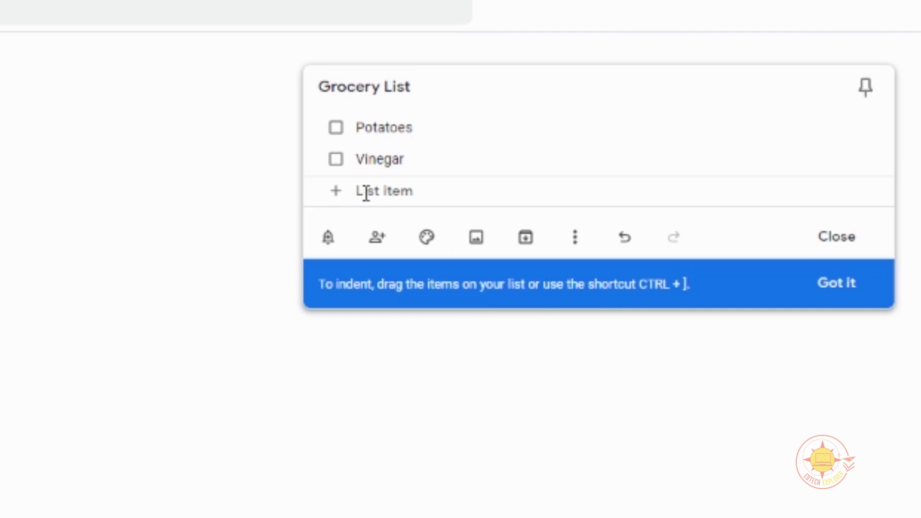
{"action": "type", "text": "Hotdog"}
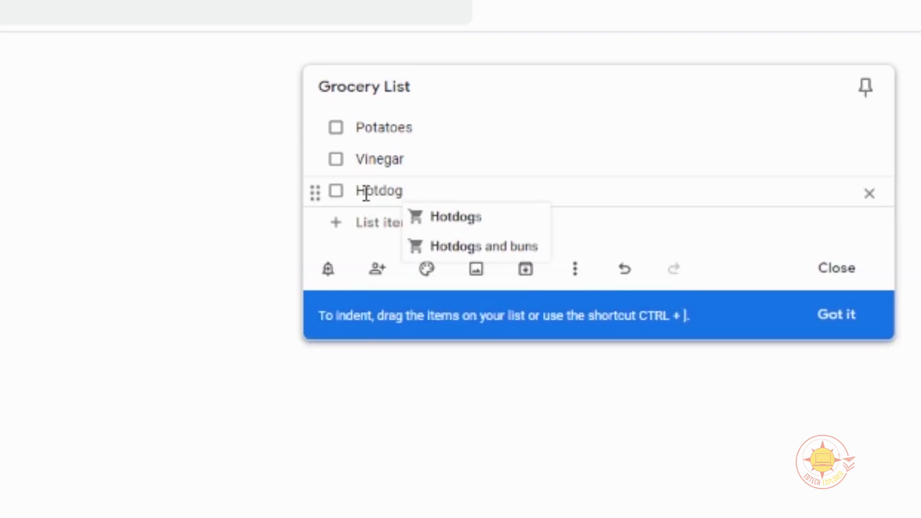
{"action": "left_click", "coordinate": [476, 248]}
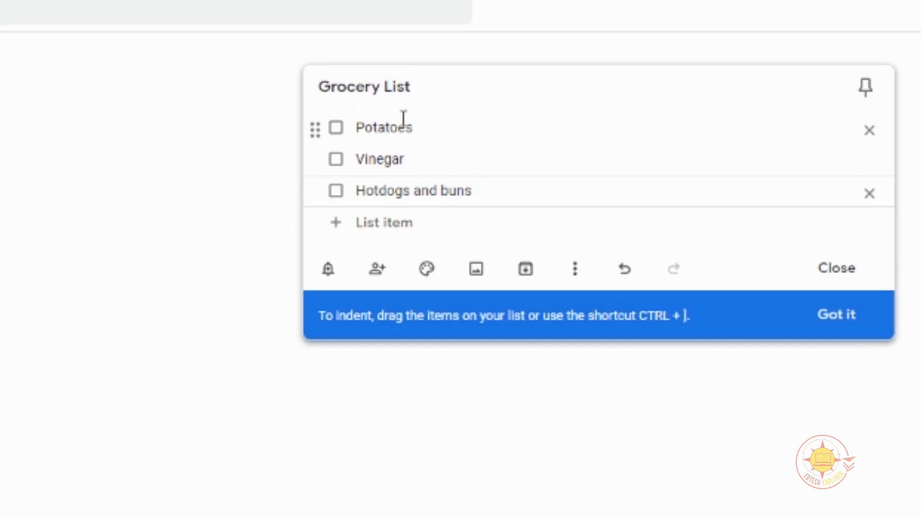
{"action": "left_click", "coordinate": [413, 503]}
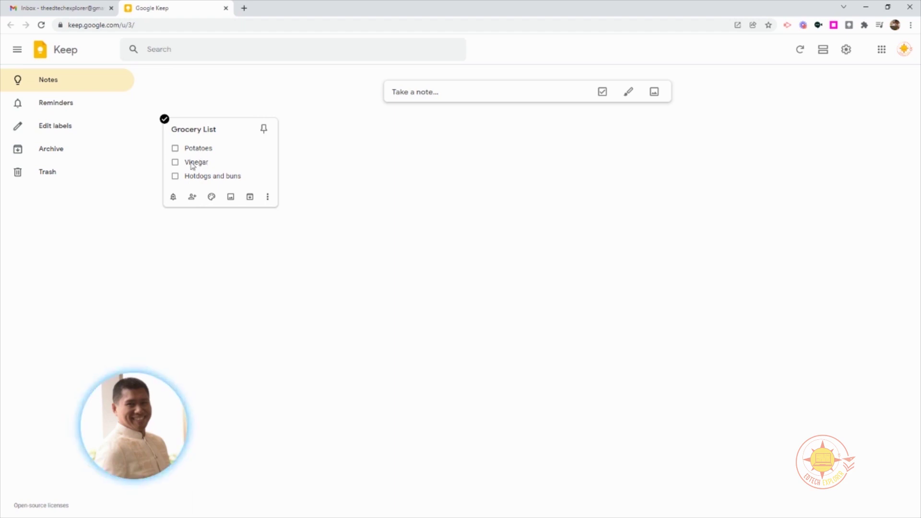
Share the Grocery List note with a collaborator using the suggested e-mail address, save, and close the note.
{"action": "left_click", "coordinate": [222, 290]}
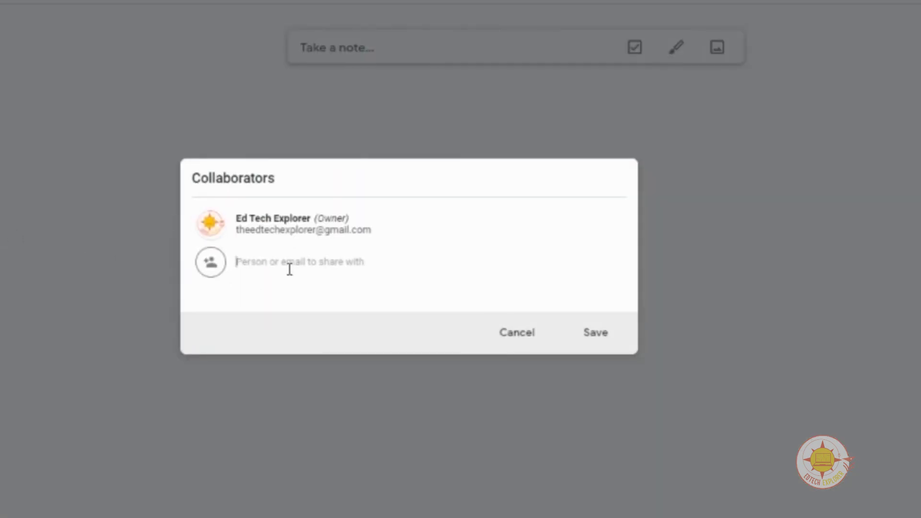
{"action": "type", "text": "romeo"}
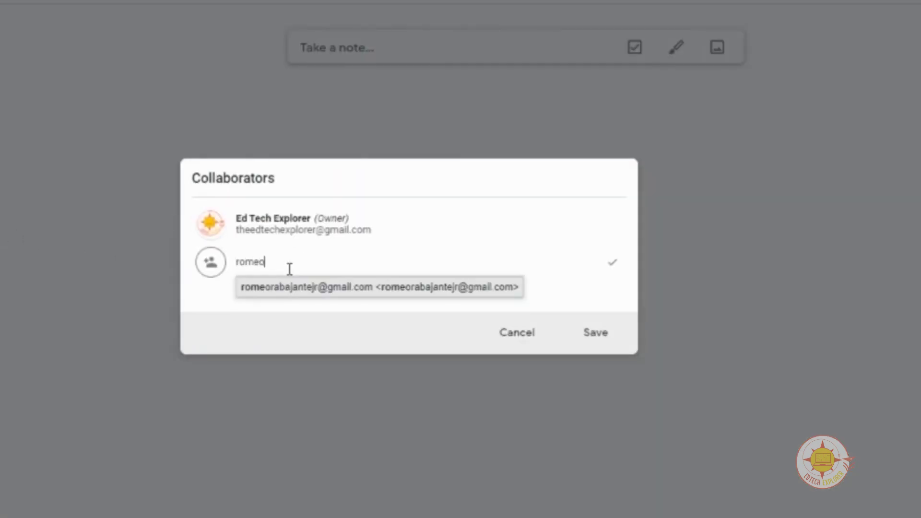
{"action": "left_click", "coordinate": [317, 286]}
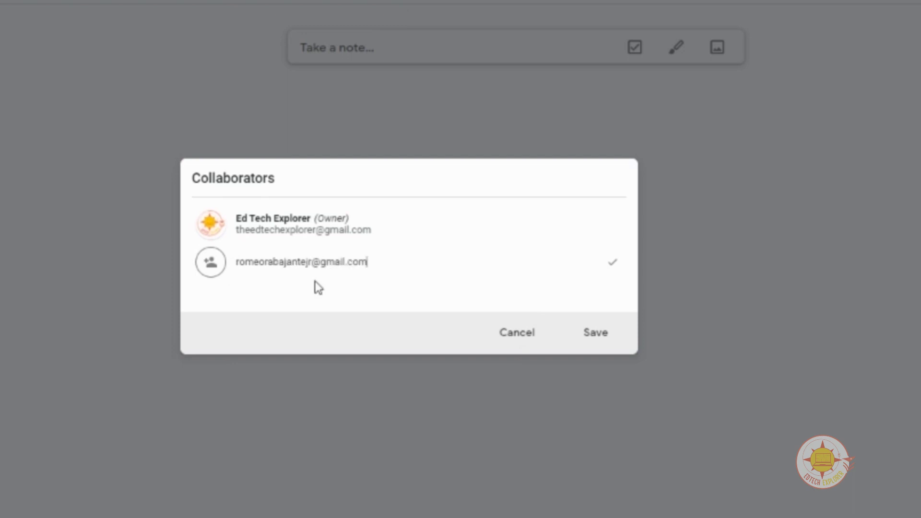
{"action": "left_click", "coordinate": [600, 340]}
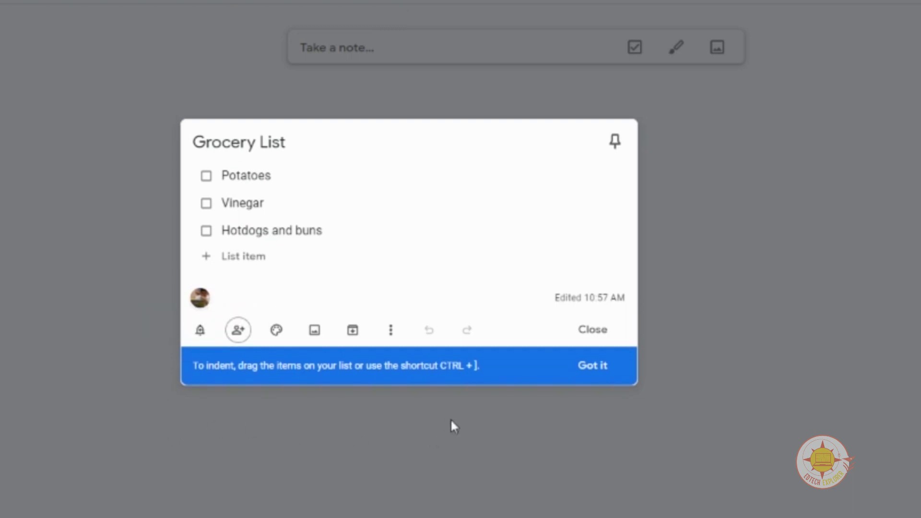
{"action": "left_click", "coordinate": [466, 420]}
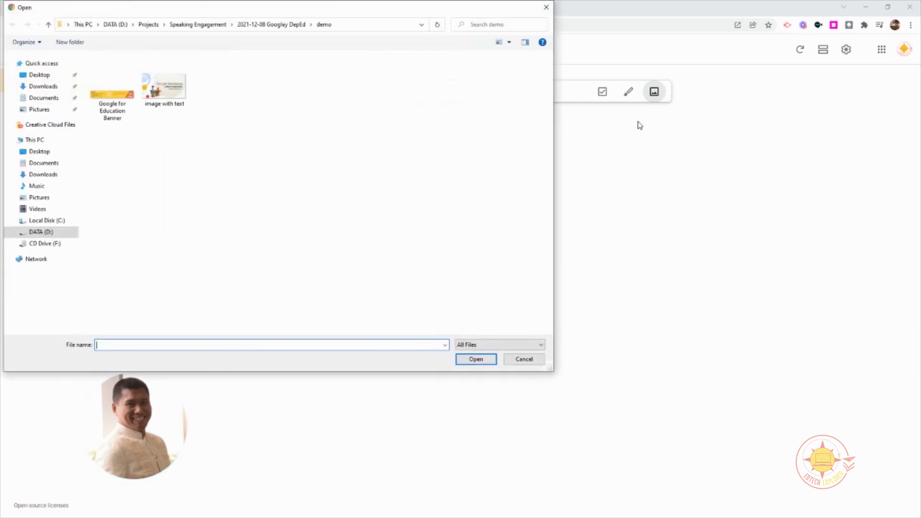
Create an image note from the file "image with text" and grab the image's text into the note body.
{"action": "left_click", "coordinate": [165, 94]}
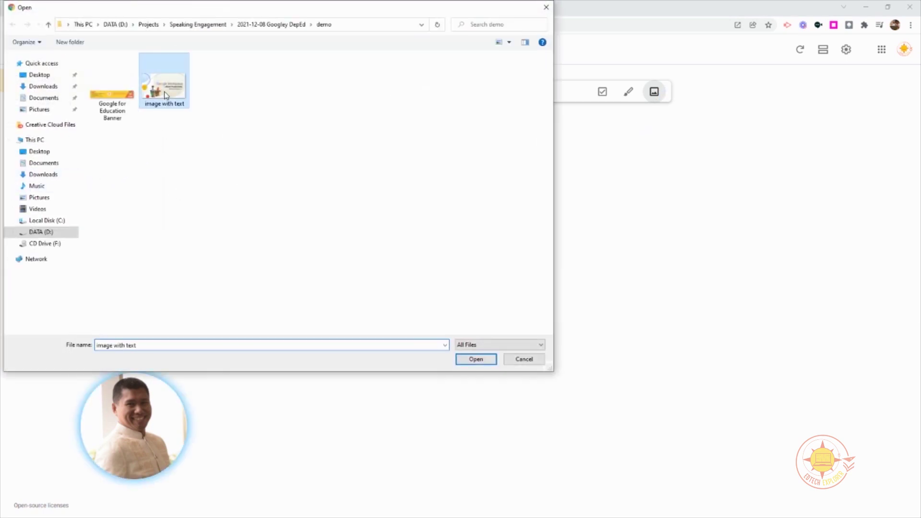
{"action": "left_click", "coordinate": [475, 360]}
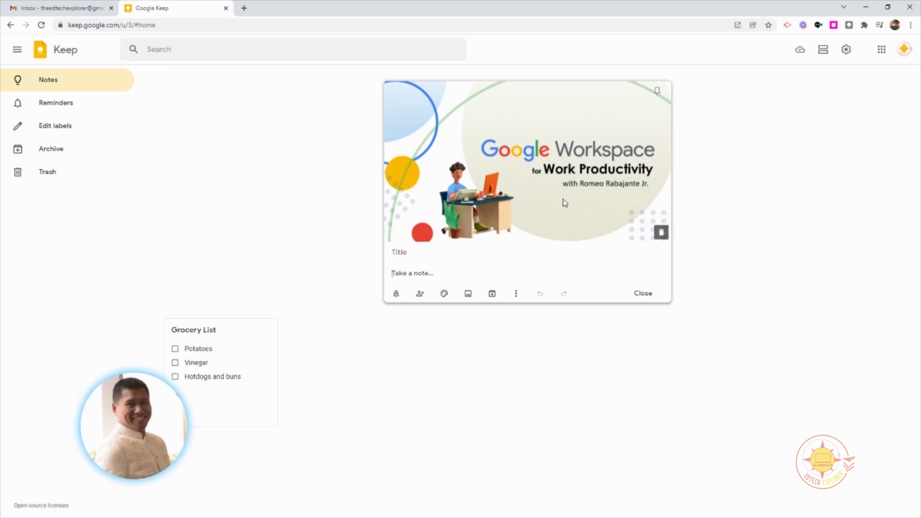
{"action": "left_click", "coordinate": [522, 293]}
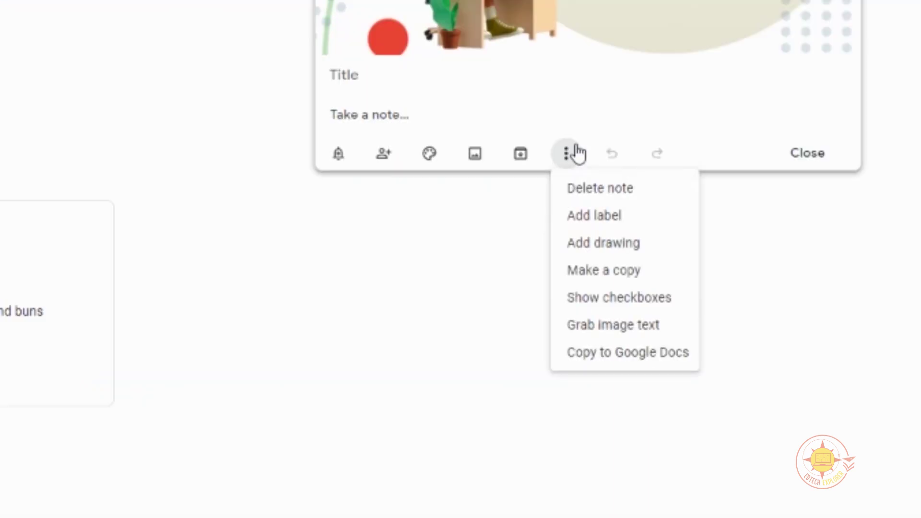
{"action": "left_click", "coordinate": [642, 328]}
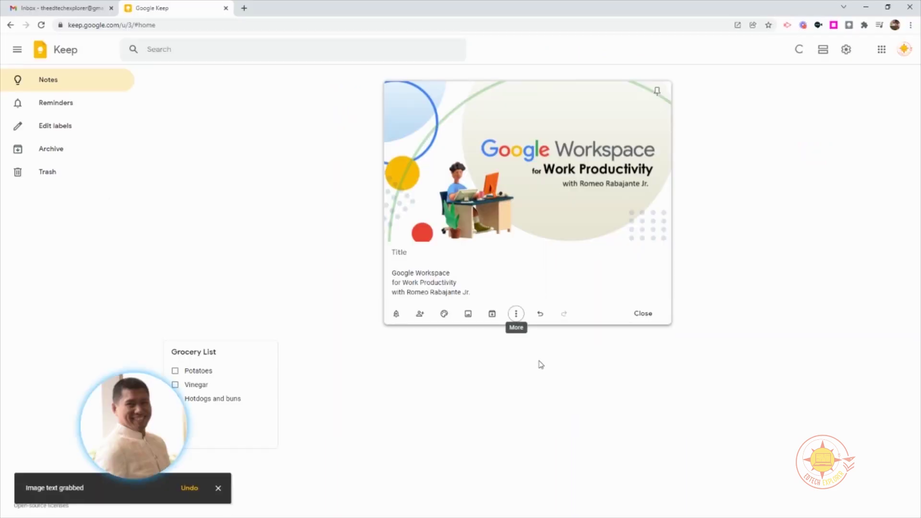
{"action": "left_click_drag", "start_coordinate": [475, 291], "coordinate": [391, 274]}
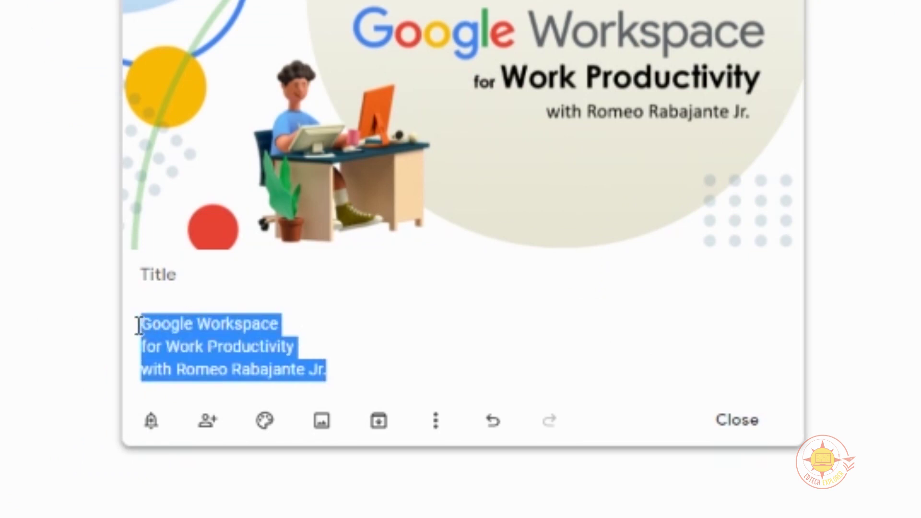
{"action": "left_click", "coordinate": [331, 357]}
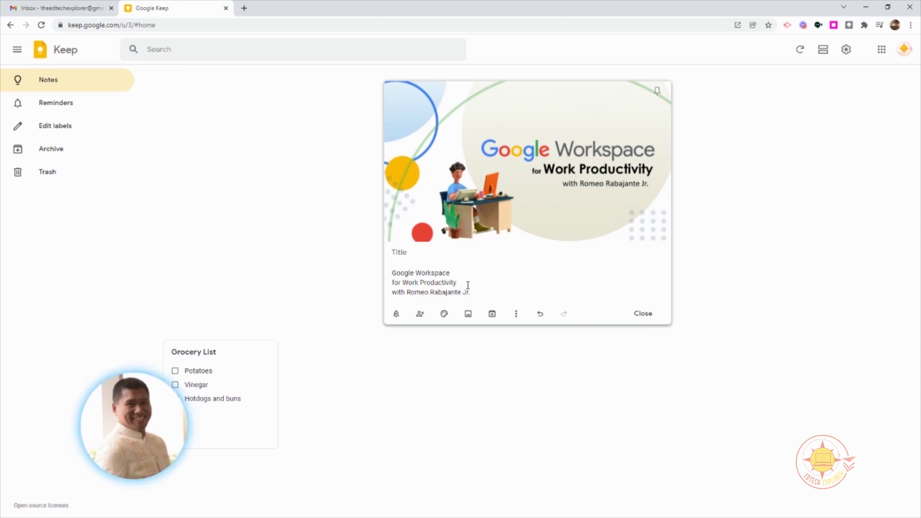
{"action": "left_click", "coordinate": [517, 316]}
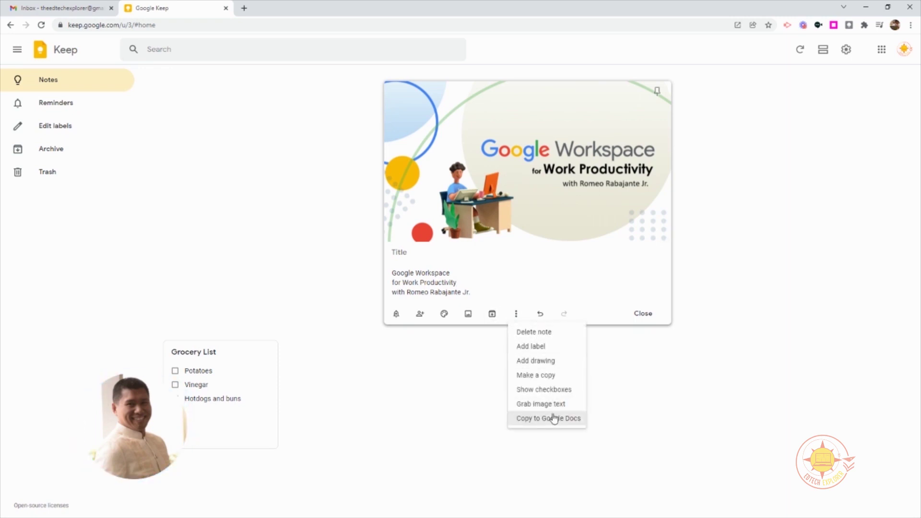
{"action": "left_click", "coordinate": [485, 295]}
{"action": "left_click_drag", "start_coordinate": [473, 294], "coordinate": [393, 272]}
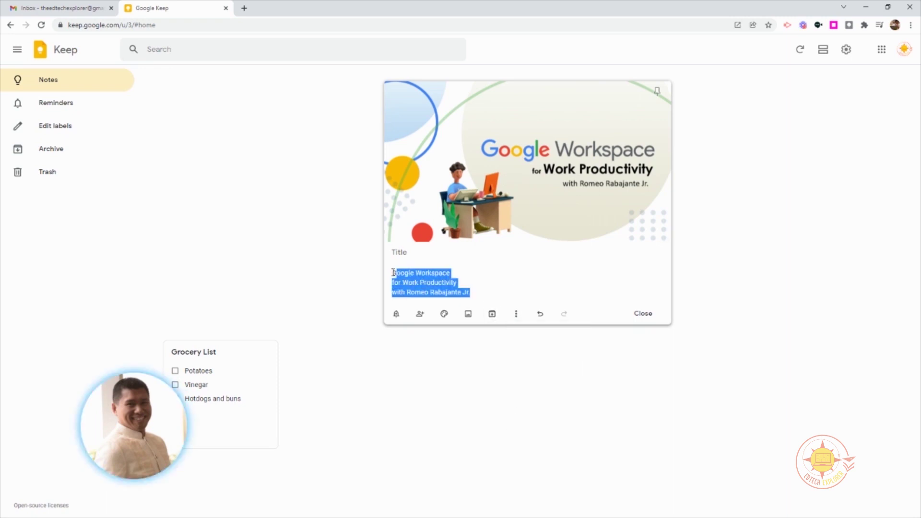
Title the image note "From Googley Teacher Episode".
{"action": "left_click", "coordinate": [415, 253]}
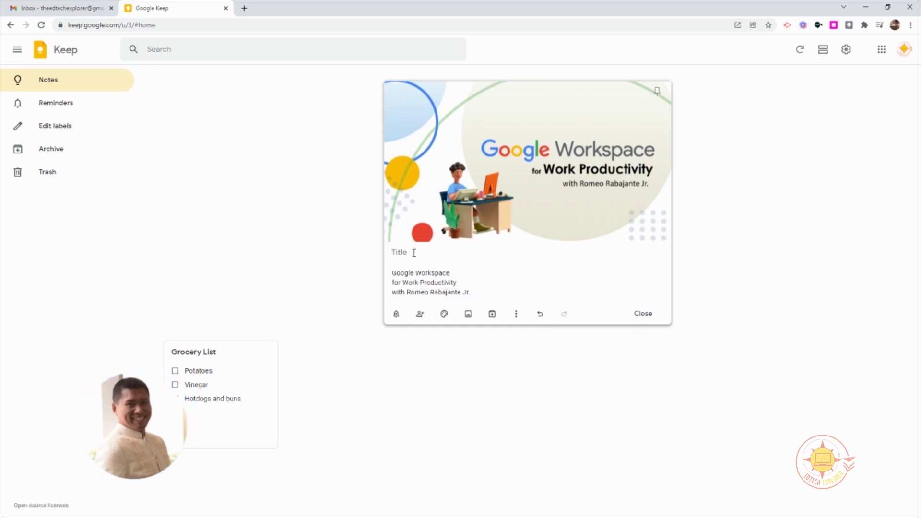
{"action": "type", "text": "From Googley Teacher Episode"}
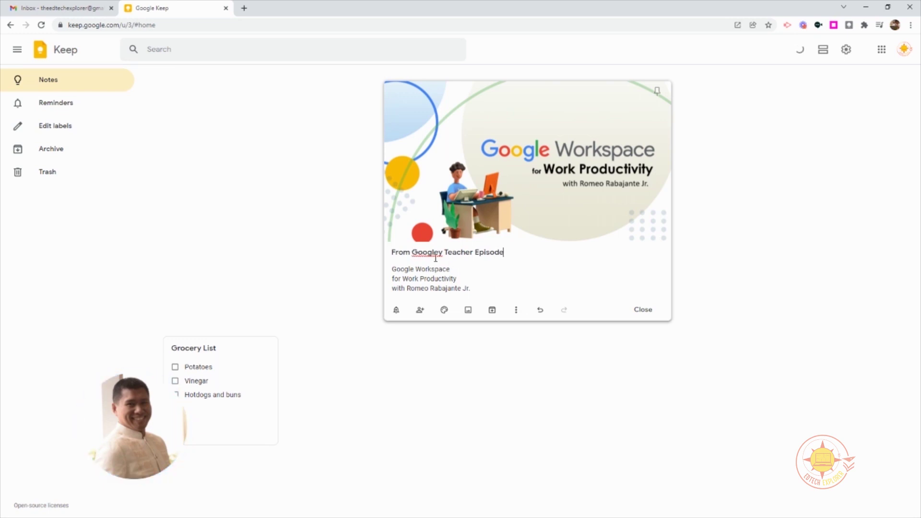
Convert the grabbed text lines in the image note into checklist items with checkboxes.
{"action": "key", "text": "ctrl+a"}
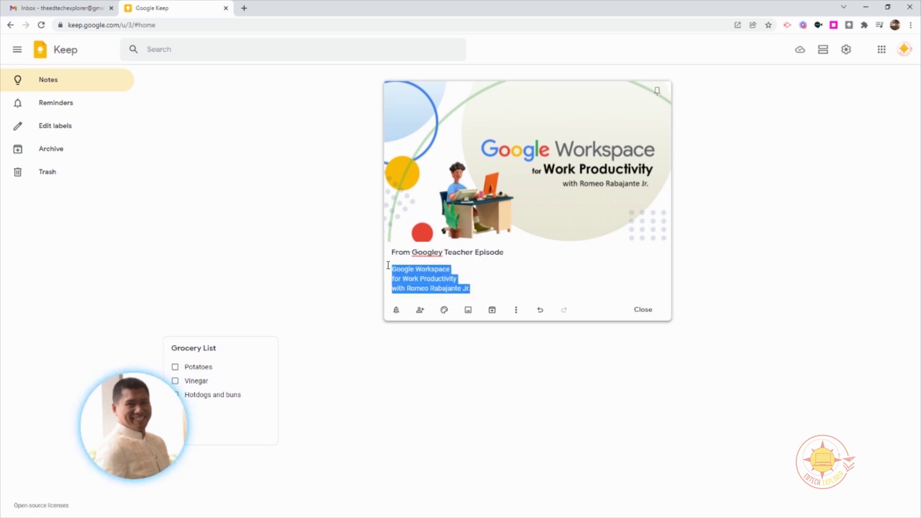
{"action": "left_click", "coordinate": [516, 309]}
{"action": "left_click", "coordinate": [405, 268]}
{"action": "left_click_drag", "start_coordinate": [470, 289], "coordinate": [382, 264]}
{"action": "left_click", "coordinate": [515, 310]}
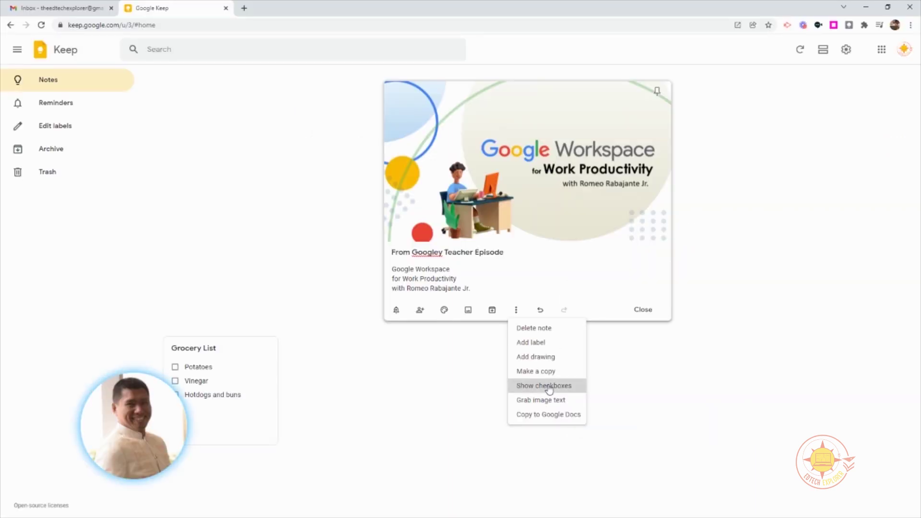
{"action": "left_click", "coordinate": [549, 390]}
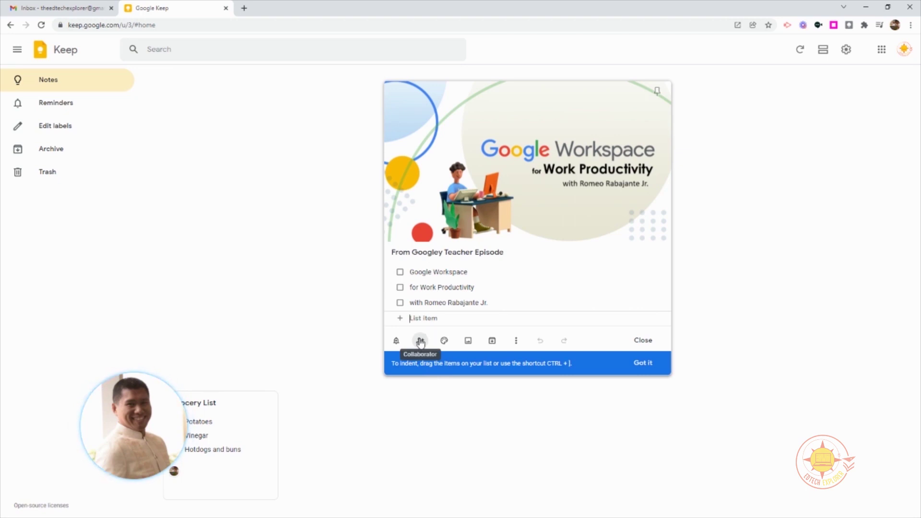
Try the red and yellow background colours on the image note, and restore the default background.
{"action": "mouse_move", "coordinate": [444, 342]}
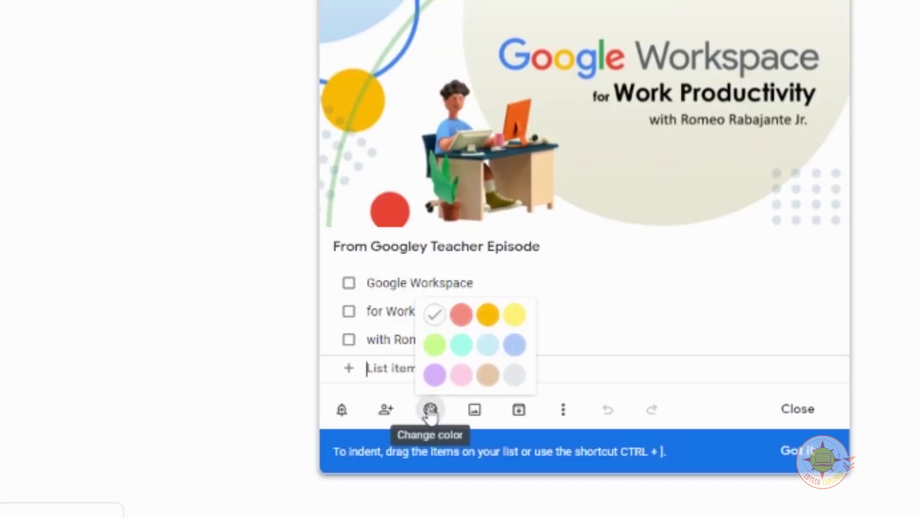
{"action": "left_click", "coordinate": [465, 317]}
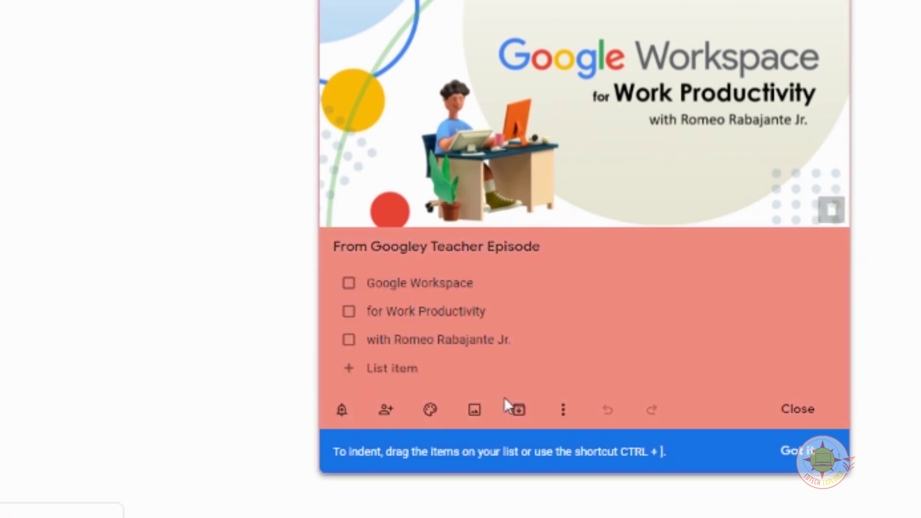
{"action": "mouse_move", "coordinate": [431, 411]}
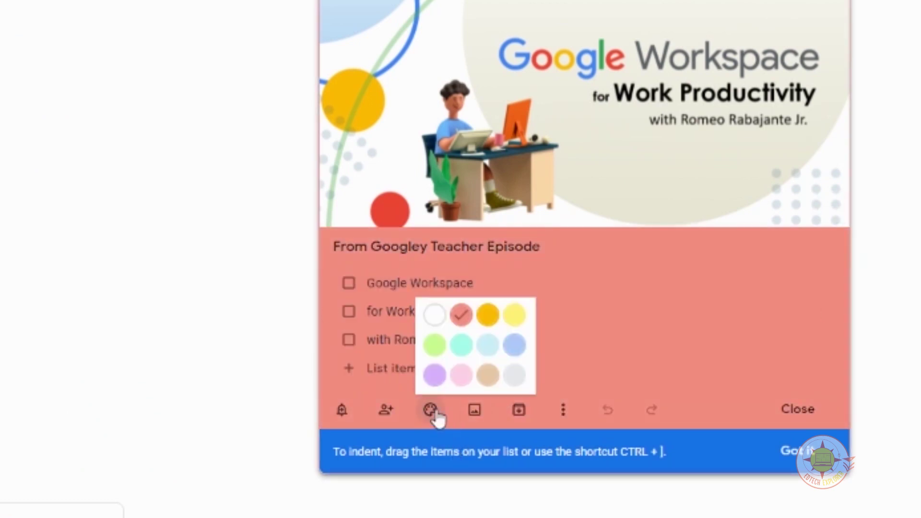
{"action": "left_click", "coordinate": [509, 316]}
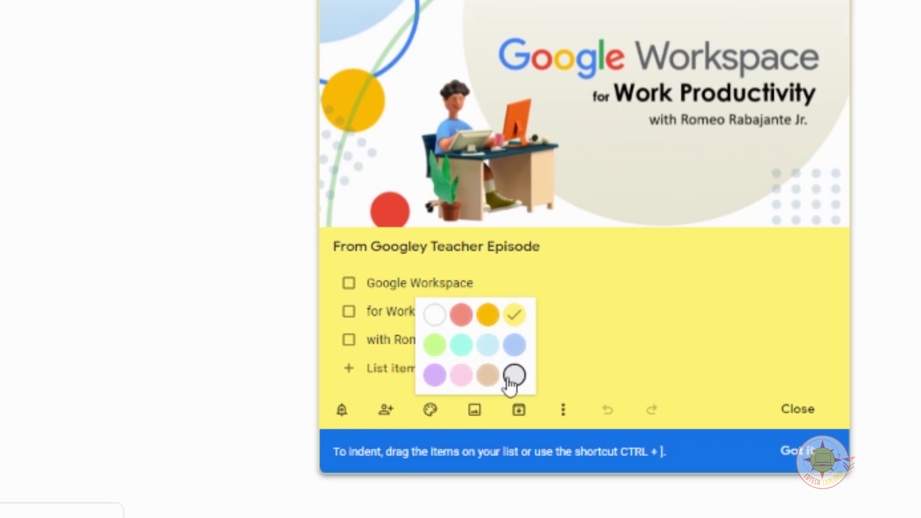
{"action": "left_click", "coordinate": [435, 316]}
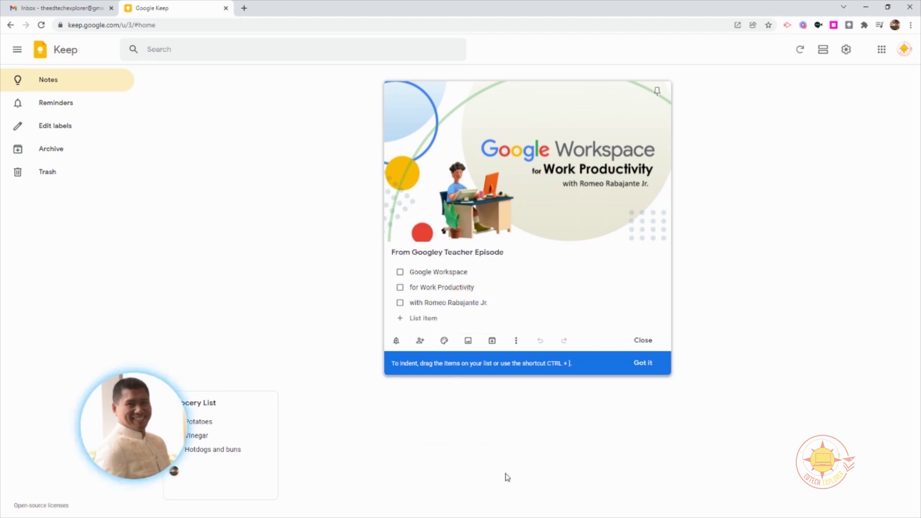
Close the image note and start a new drawing note with the pen set to red at the thickest size.
{"action": "left_click", "coordinate": [465, 418]}
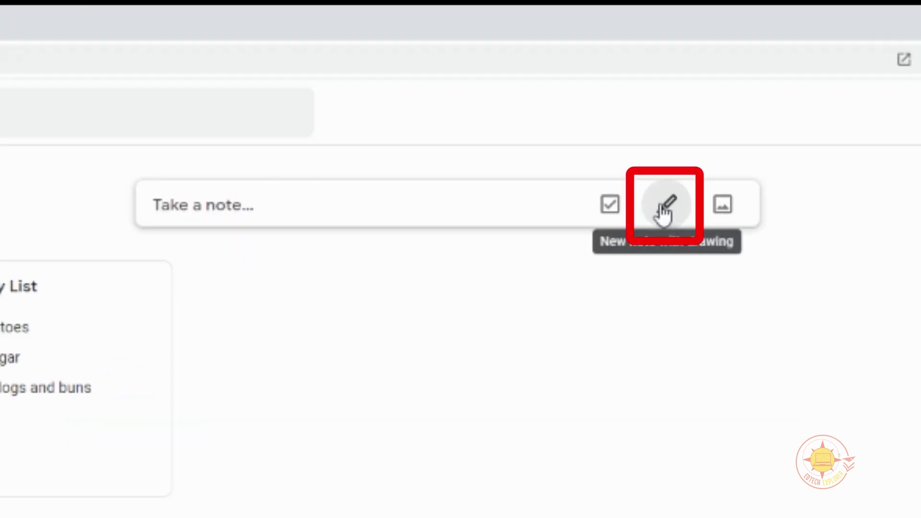
{"action": "left_click", "coordinate": [666, 207]}
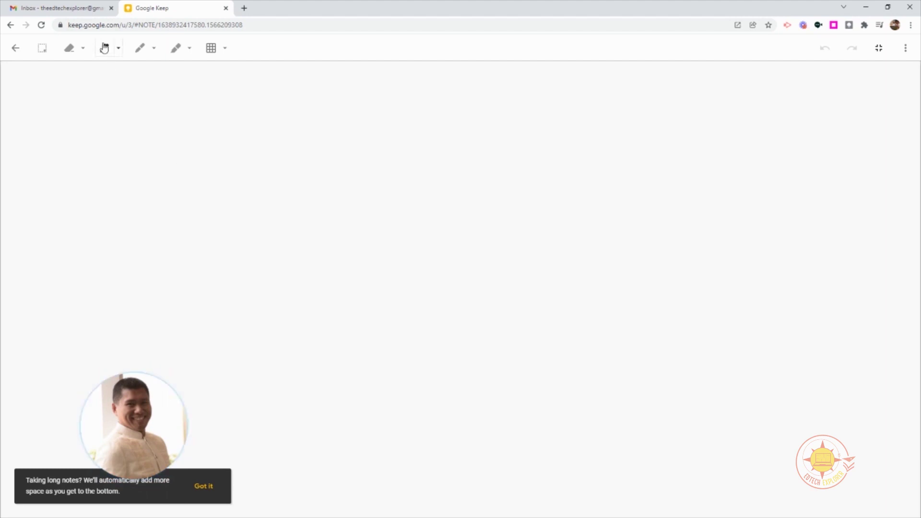
{"action": "left_click", "coordinate": [118, 48]}
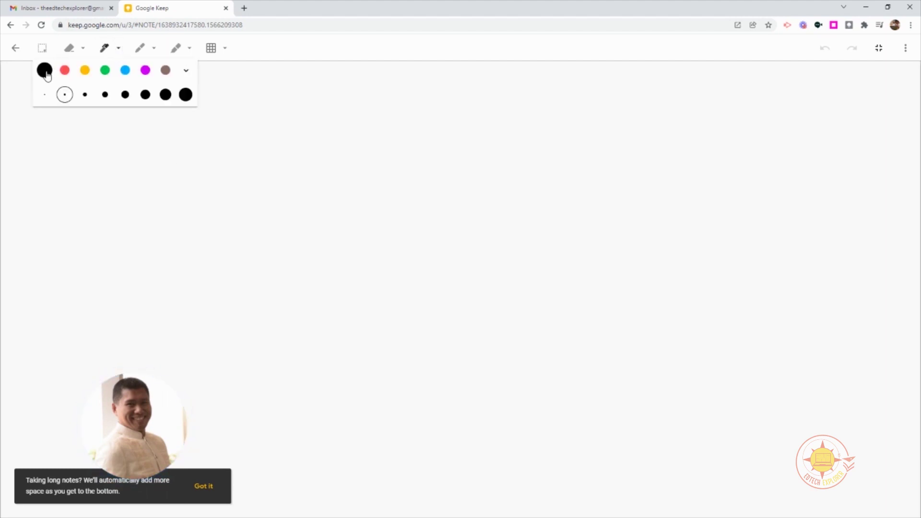
{"action": "left_click", "coordinate": [65, 71]}
{"action": "left_click", "coordinate": [185, 96]}
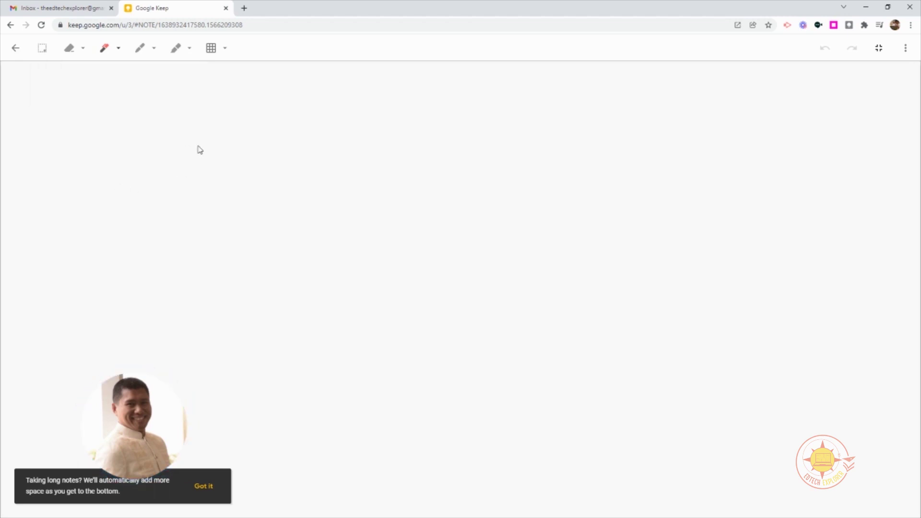
Draw a looping flourish on the canvas, handwrite a first name below it, and add a short dotted scribble above.
{"action": "left_click_drag", "start_coordinate": [143, 140], "coordinate": [301, 246]}
{"action": "mouse_move", "coordinate": [362, 243]}
{"action": "left_mouse_down"}
{"action": "mouse_move", "coordinate": [494, 220]}
{"action": "mouse_move", "coordinate": [434, 241]}
{"action": "left_mouse_up"}
{"action": "mouse_move", "coordinate": [161, 274]}
{"action": "left_mouse_down"}
{"action": "mouse_move", "coordinate": [146, 341]}
{"action": "mouse_move", "coordinate": [166, 298]}
{"action": "mouse_move", "coordinate": [235, 307]}
{"action": "mouse_move", "coordinate": [282, 350]}
{"action": "mouse_move", "coordinate": [368, 335]}
{"action": "mouse_move", "coordinate": [434, 368]}
{"action": "mouse_move", "coordinate": [494, 323]}
{"action": "left_mouse_up"}
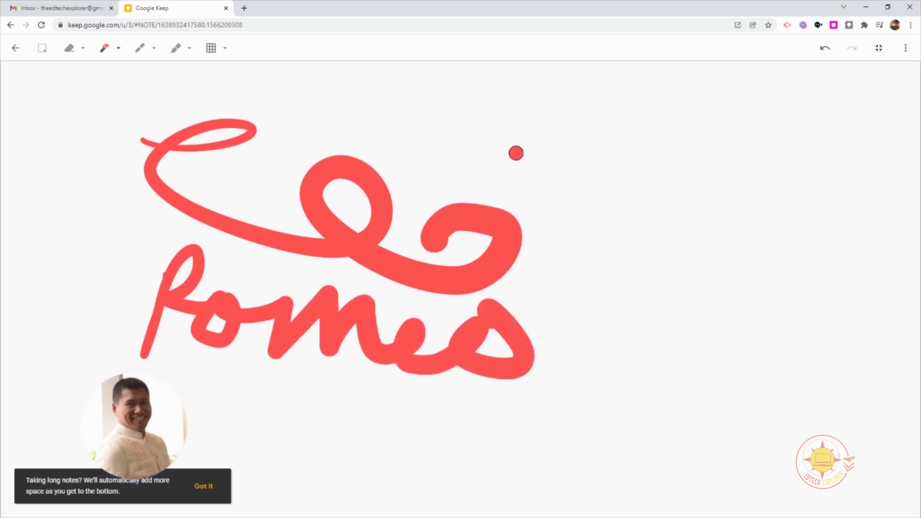
{"action": "mouse_move", "coordinate": [483, 94]}
{"action": "left_mouse_down"}
{"action": "mouse_move", "coordinate": [530, 129]}
{"action": "mouse_move", "coordinate": [607, 153]}
{"action": "left_mouse_up"}
{"action": "left_click", "coordinate": [573, 77]}
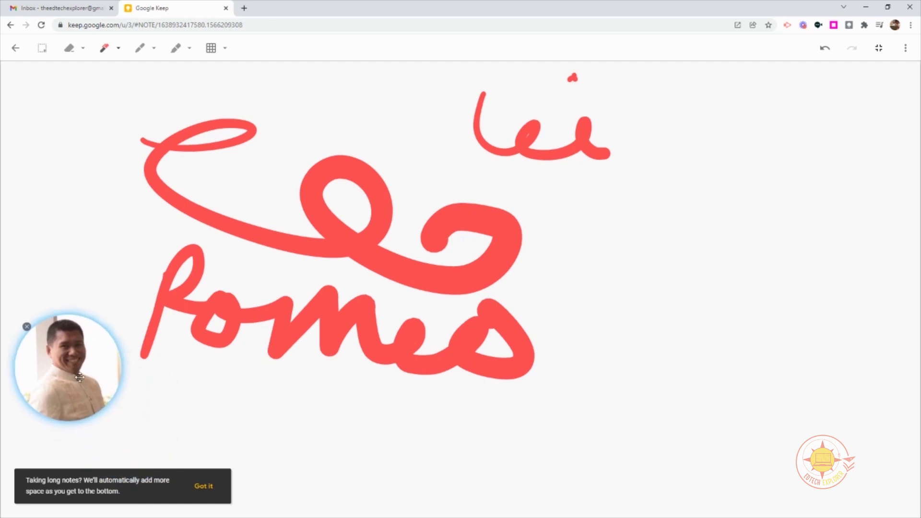
Handwrite the word "Notes" beside the name, dismiss the long-notes tip, and leave the drawing canvas.
{"action": "mouse_move", "coordinate": [603, 255]}
{"action": "left_mouse_down"}
{"action": "mouse_move", "coordinate": [621, 249]}
{"action": "mouse_move", "coordinate": [688, 285]}
{"action": "mouse_move", "coordinate": [848, 281]}
{"action": "mouse_move", "coordinate": [810, 336]}
{"action": "left_mouse_up"}
{"action": "left_click_drag", "start_coordinate": [692, 247], "coordinate": [766, 222]}
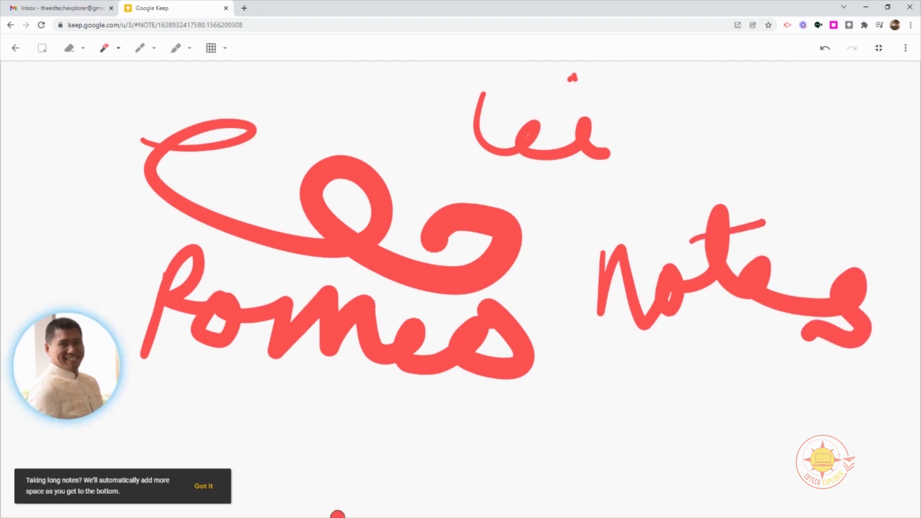
{"action": "left_click", "coordinate": [196, 492]}
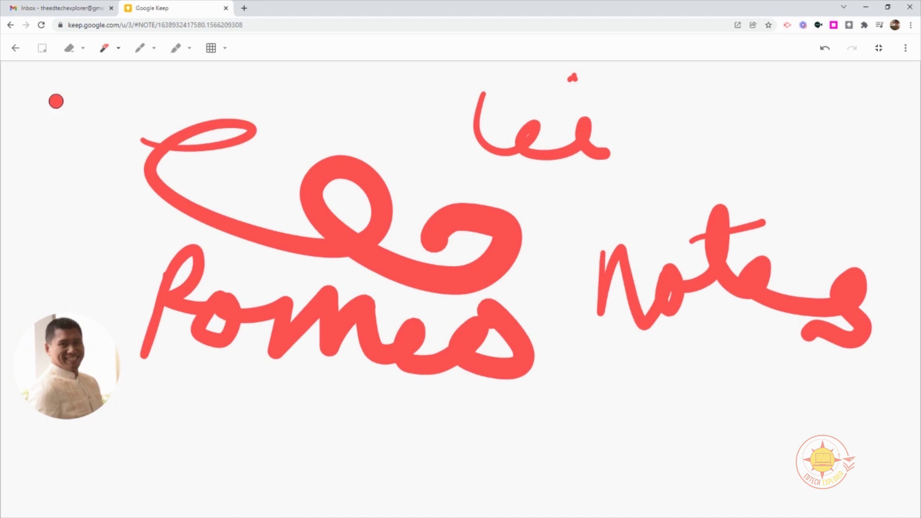
{"action": "left_click", "coordinate": [15, 49]}
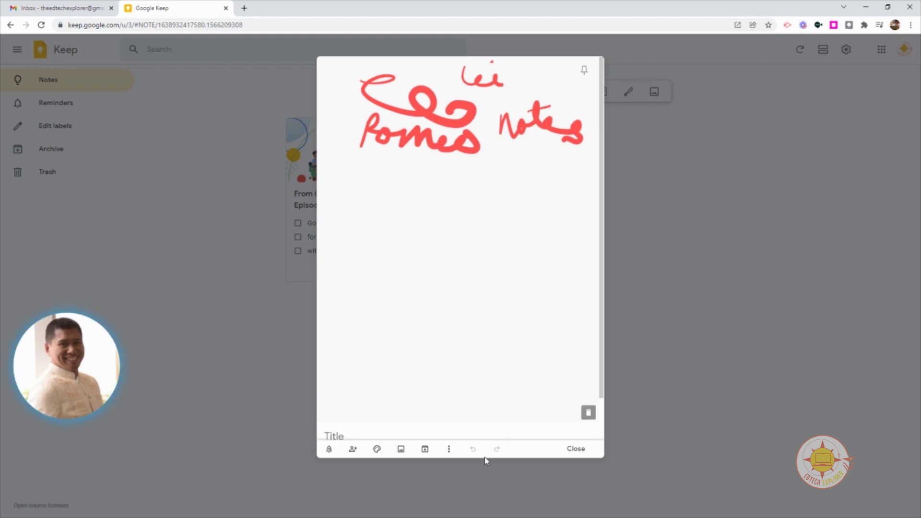
Grab the text from the handwritten drawing into the note body.
{"action": "left_click", "coordinate": [448, 450]}
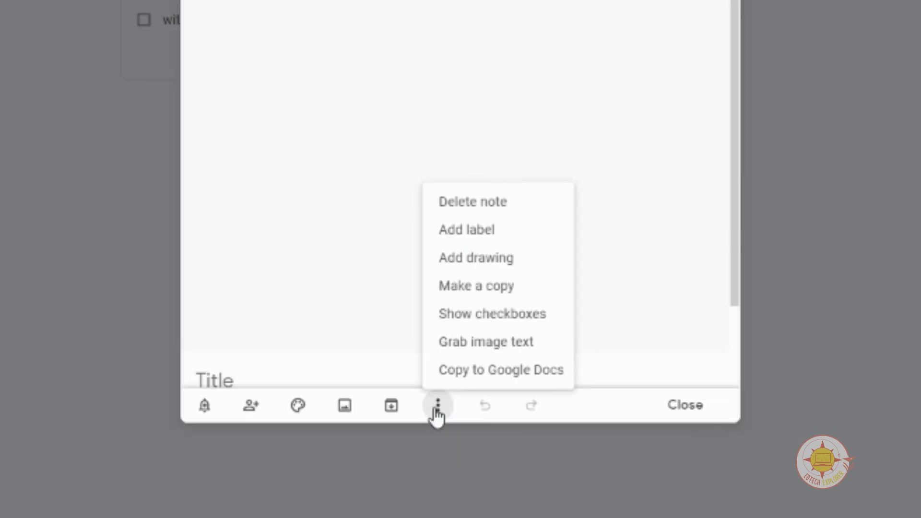
{"action": "left_click", "coordinate": [504, 347]}
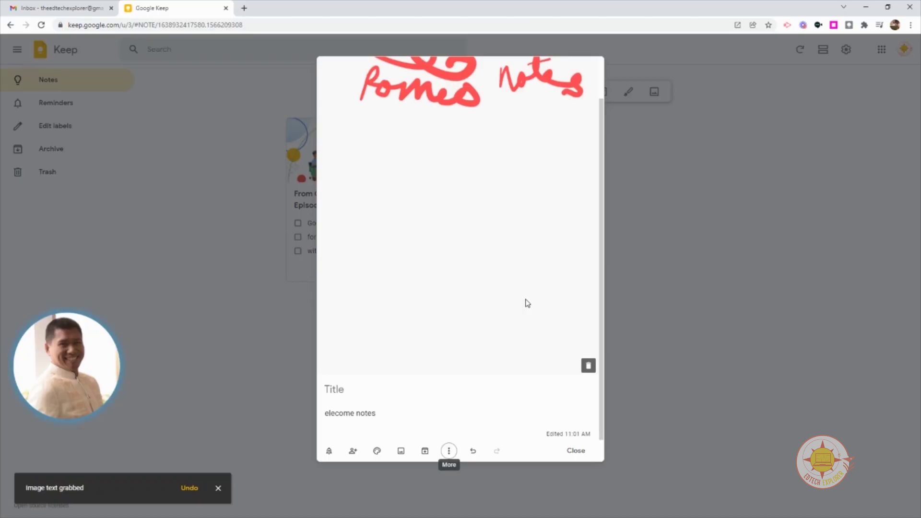
Compare the handwriting in the drawing with the grabbed text in the note body.
{"action": "scroll", "coordinate": [502, 129], "scroll_direction": "up", "scroll_amount": 1}
{"action": "scroll", "coordinate": [502, 130], "scroll_direction": "down", "scroll_amount": 1}
{"action": "mouse_move", "coordinate": [419, 284]}
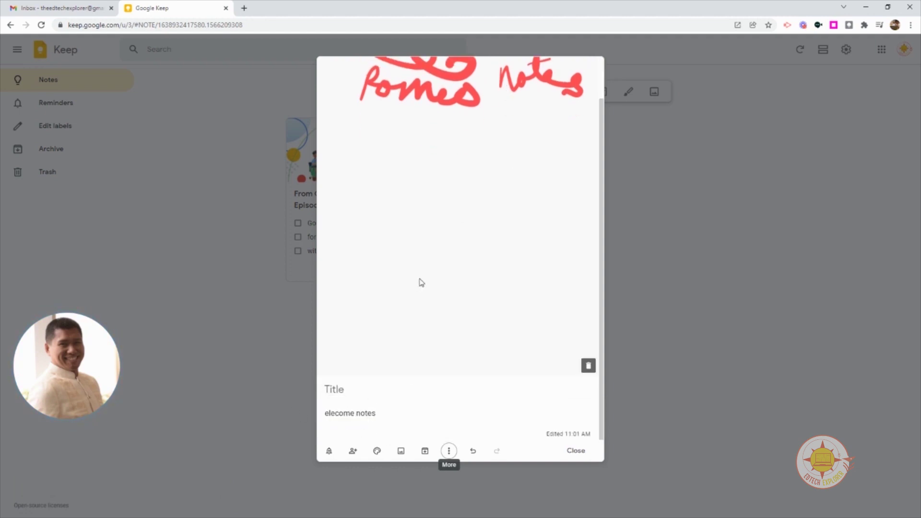
{"action": "scroll", "coordinate": [433, 203], "scroll_direction": "up", "scroll_amount": 1}
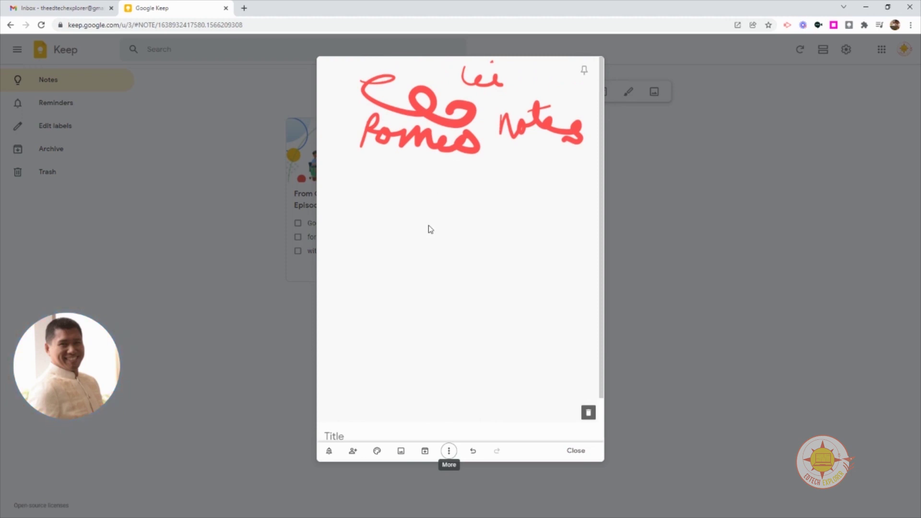
{"action": "scroll", "coordinate": [438, 193], "scroll_direction": "down", "scroll_amount": 1}
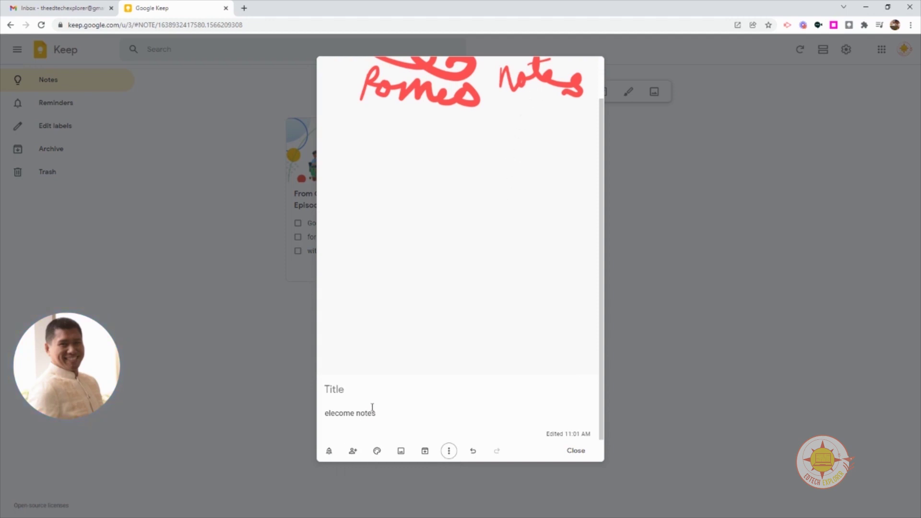
{"action": "scroll", "coordinate": [404, 342], "scroll_direction": "up", "scroll_amount": 1}
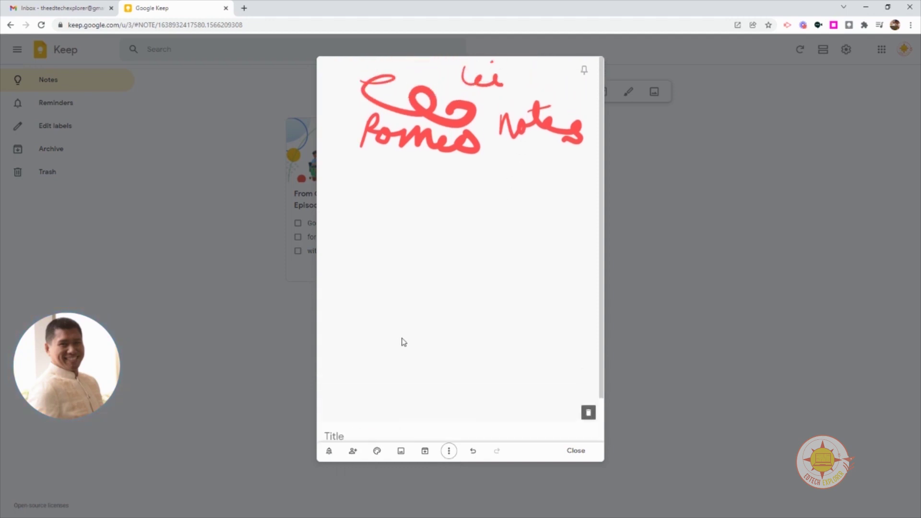
{"action": "scroll", "coordinate": [461, 175], "scroll_direction": "down", "scroll_amount": 1}
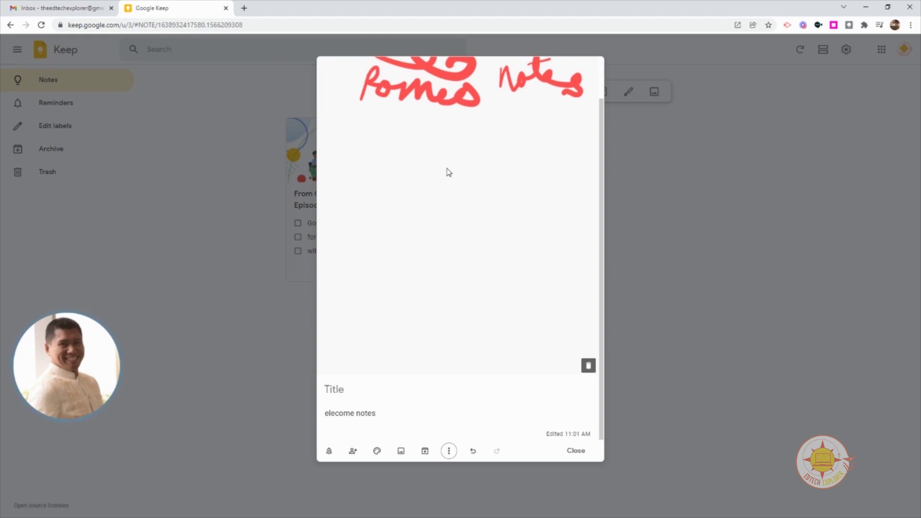
{"action": "scroll", "coordinate": [431, 292], "scroll_direction": "up", "scroll_amount": 1}
{"action": "scroll", "coordinate": [431, 291], "scroll_direction": "down", "scroll_amount": 1}
Close the drawing note and return to the notes overview.
{"action": "left_click_drag", "start_coordinate": [377, 413], "coordinate": [358, 414]}
{"action": "left_click", "coordinate": [387, 369]}
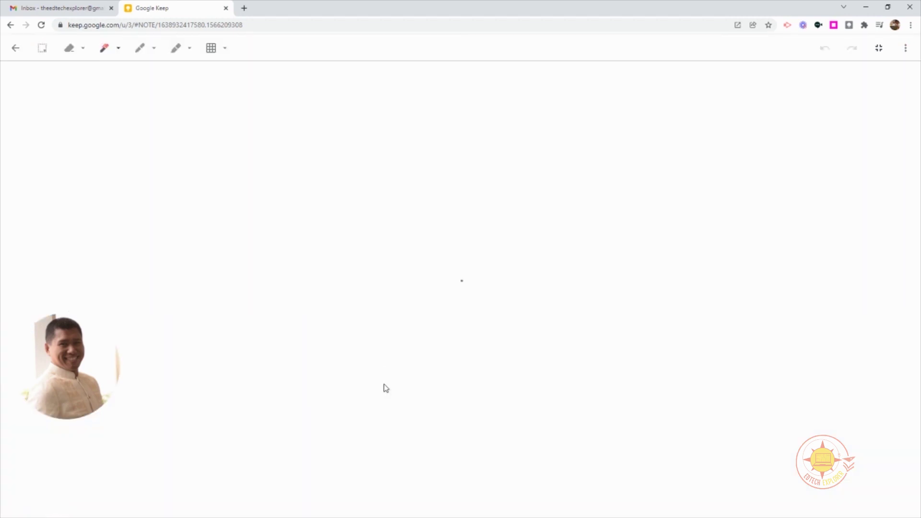
{"action": "left_click", "coordinate": [17, 49]}
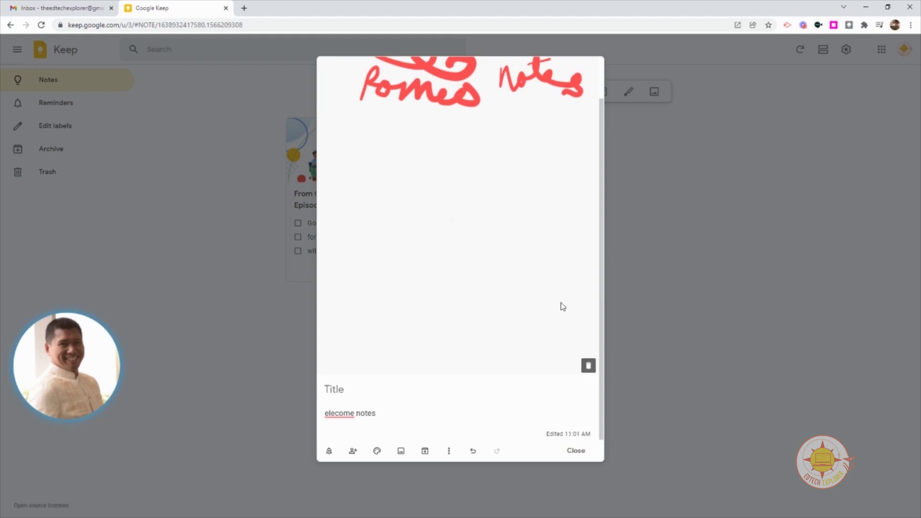
{"action": "left_click", "coordinate": [576, 451]}
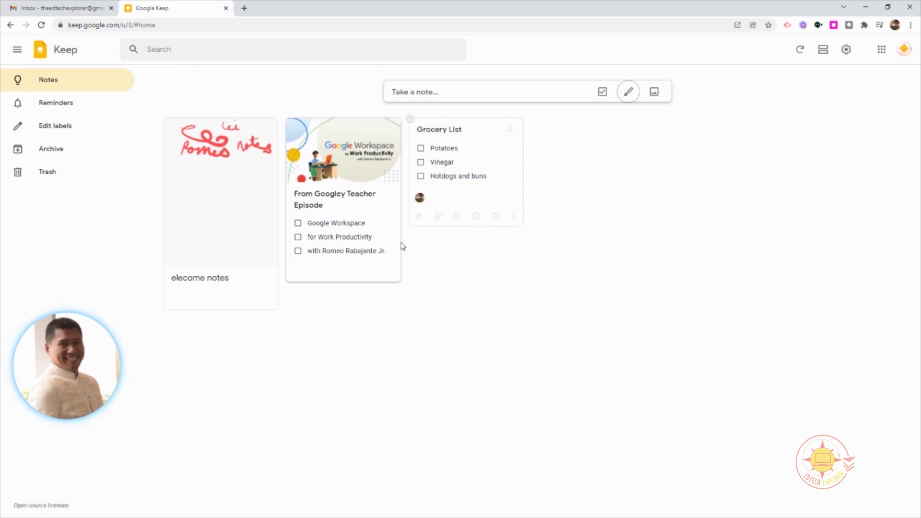
Copy the "From Googley Teacher Episode" note to Google Docs and open the copied document.
{"action": "left_click", "coordinate": [391, 271]}
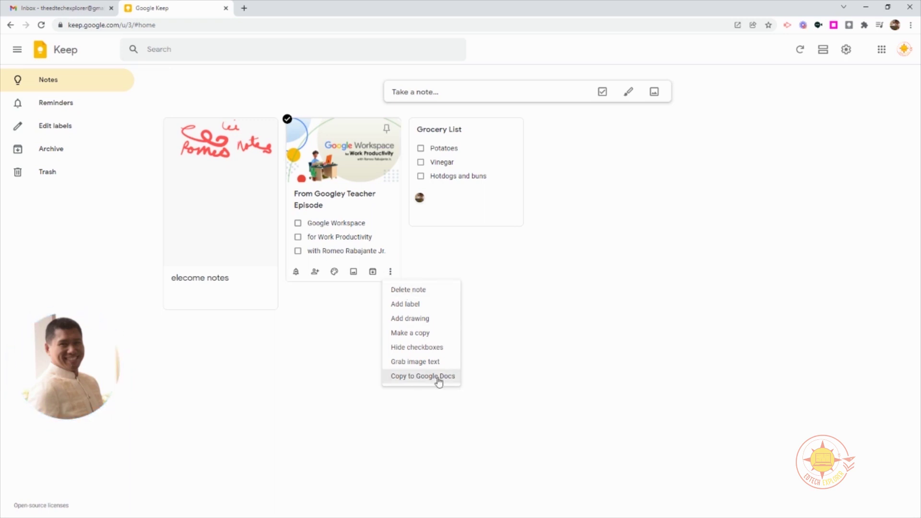
{"action": "left_click", "coordinate": [390, 272]}
{"action": "left_click", "coordinate": [390, 271]}
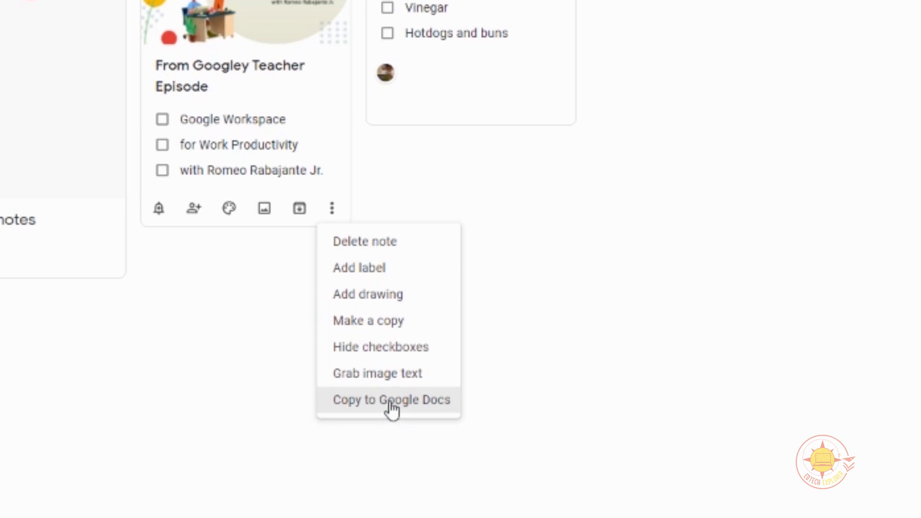
{"action": "left_click", "coordinate": [391, 402]}
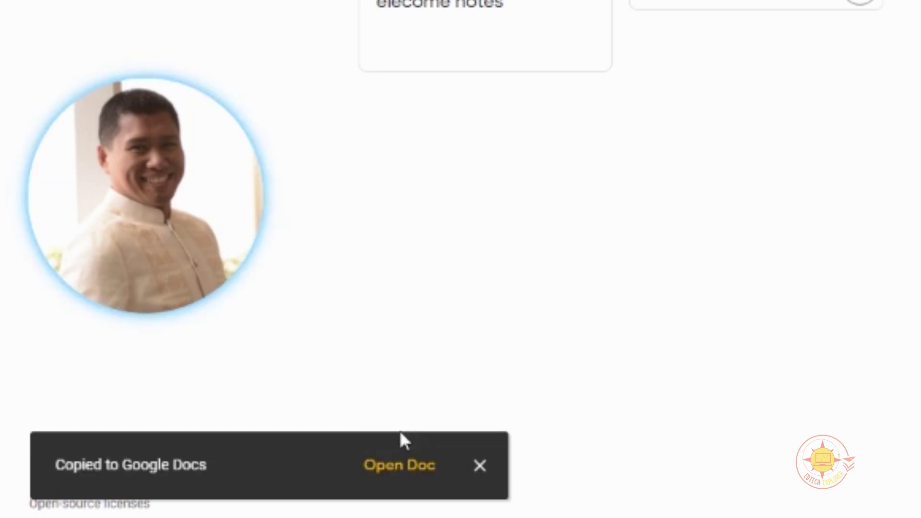
{"action": "left_click", "coordinate": [392, 472]}
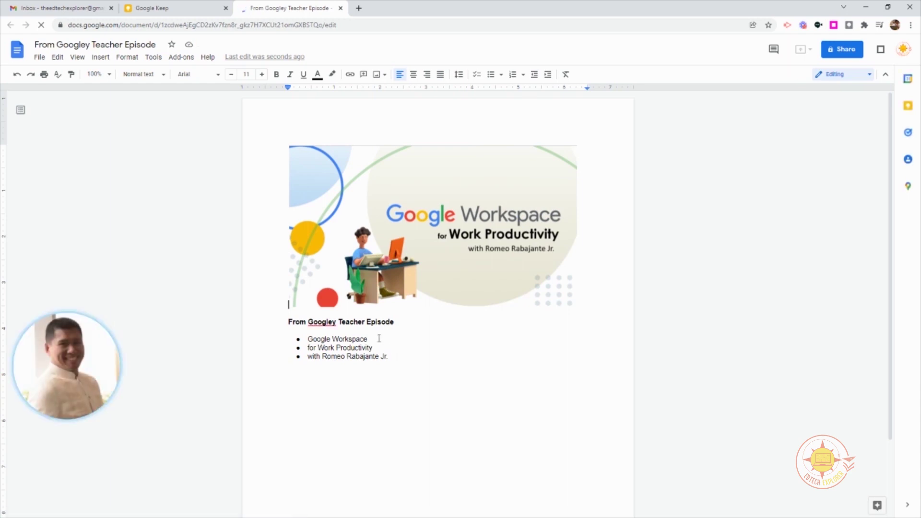
Format the document's "From Googley Teacher Episode" heading in red at font size 15, and switch back to Google Keep.
{"action": "left_click_drag", "start_coordinate": [398, 326], "coordinate": [288, 322]}
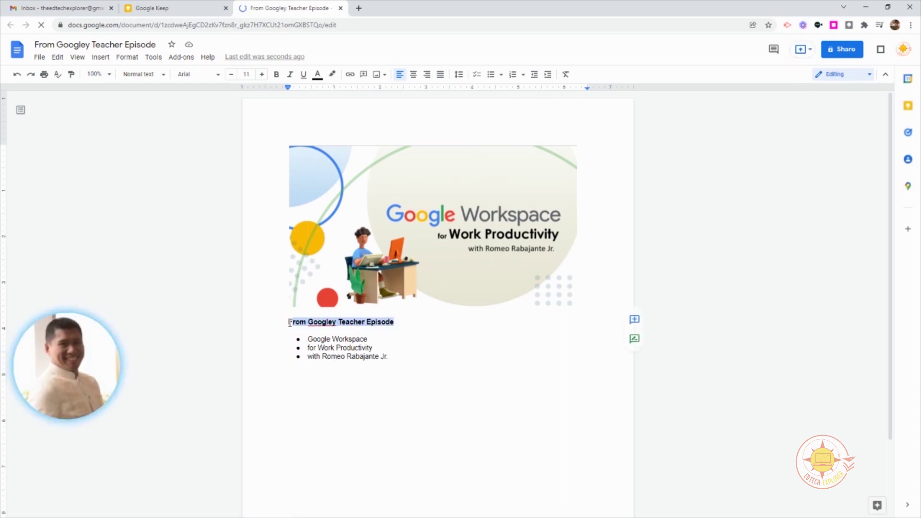
{"action": "left_click", "coordinate": [317, 74]}
{"action": "left_click", "coordinate": [334, 135]}
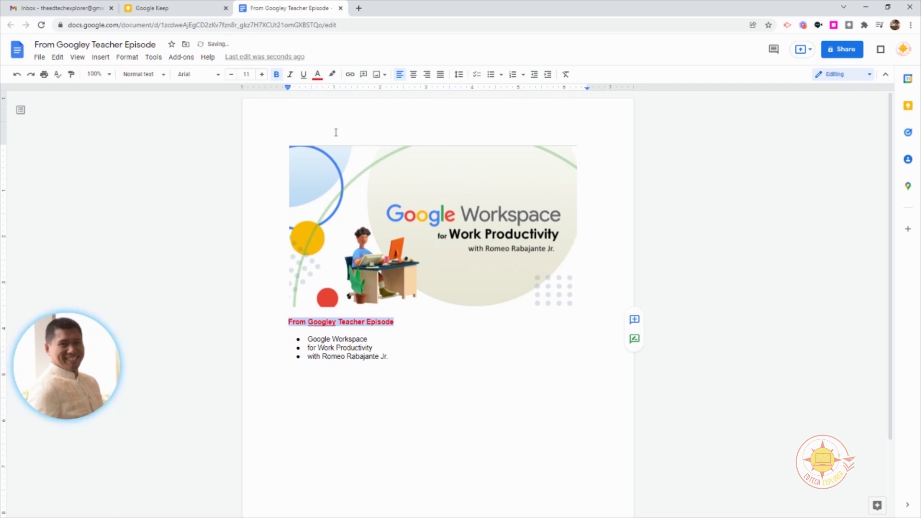
{"action": "left_click", "coordinate": [262, 75]}
{"action": "left_click", "coordinate": [262, 75]}
{"action": "left_click", "coordinate": [262, 75]}
{"action": "left_click", "coordinate": [262, 75]}
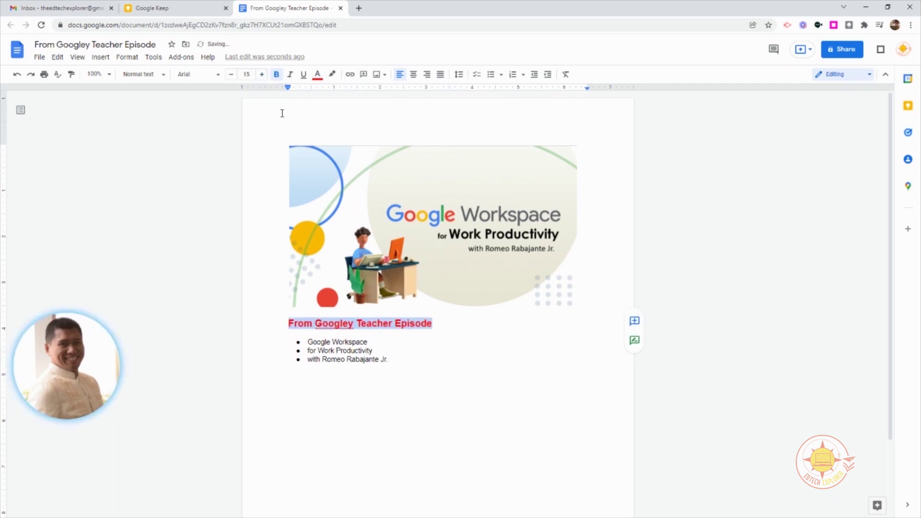
{"action": "left_click", "coordinate": [425, 359]}
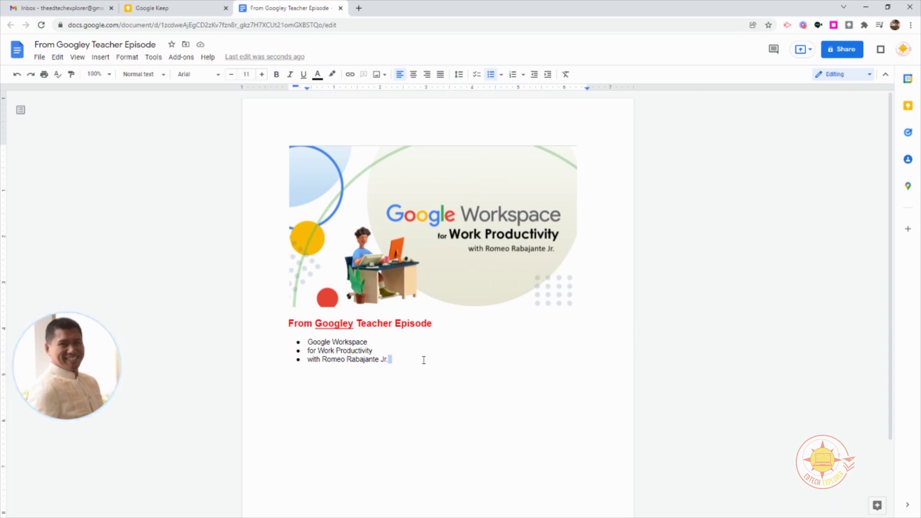
{"action": "left_click", "coordinate": [154, 8]}
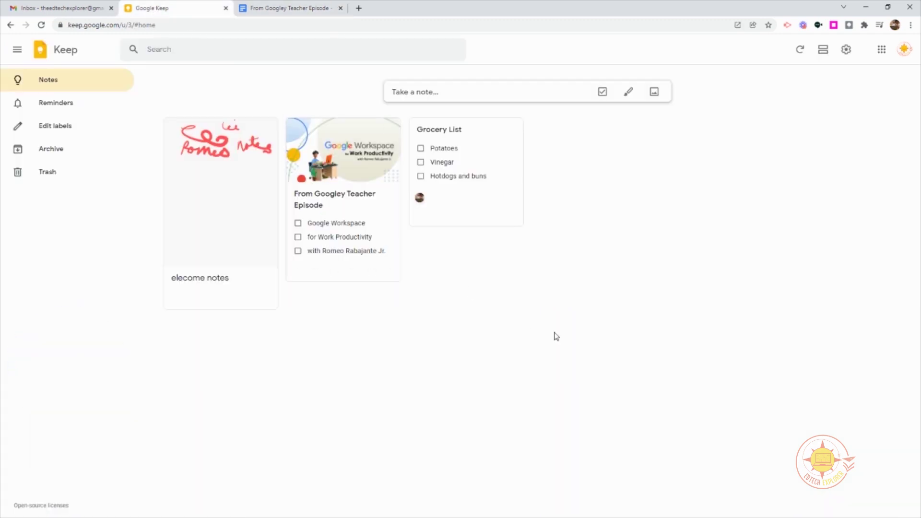